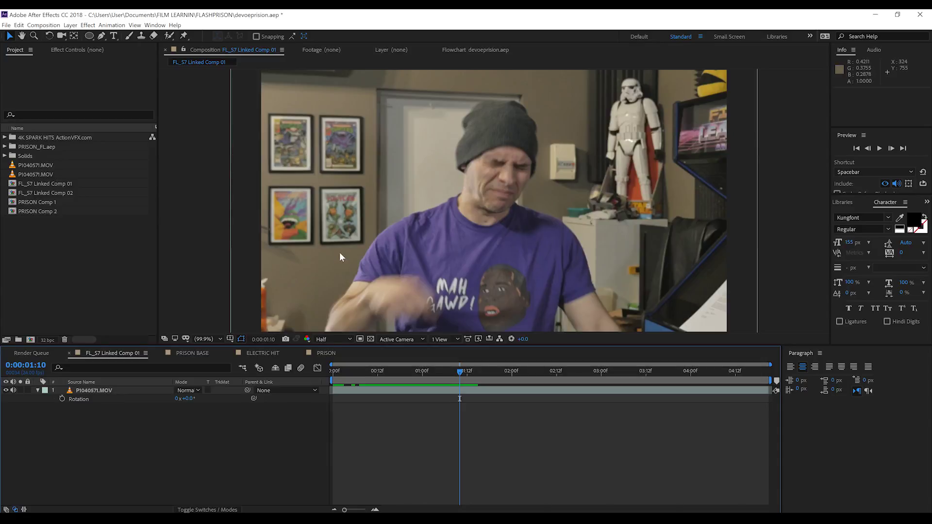
Review the PRISON BASE fence at 50%, toggling its broken segments, then switch to ELECTRIC HIT
click(35, 147)
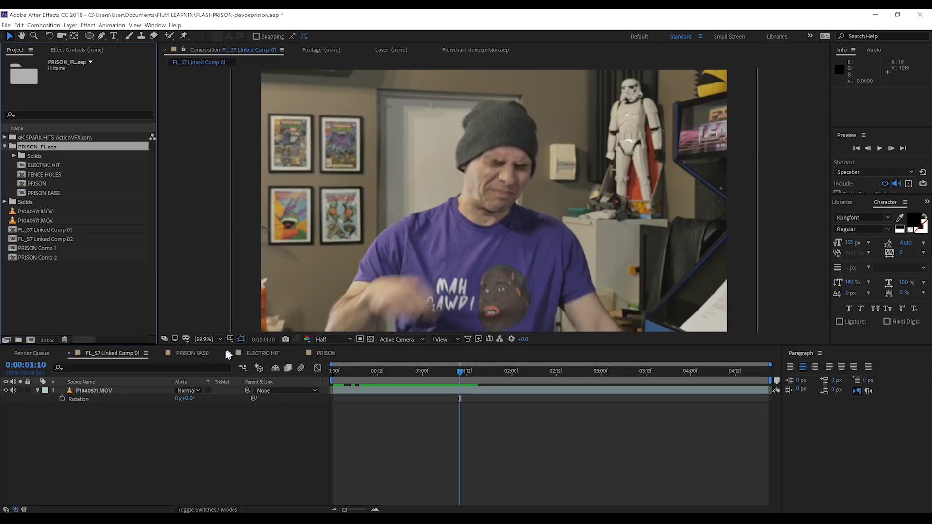
click(200, 353)
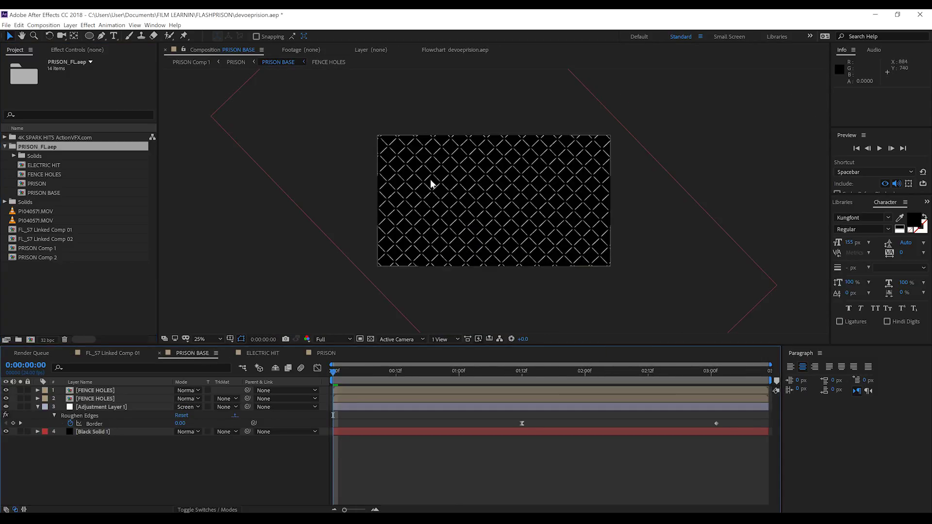
key(period)
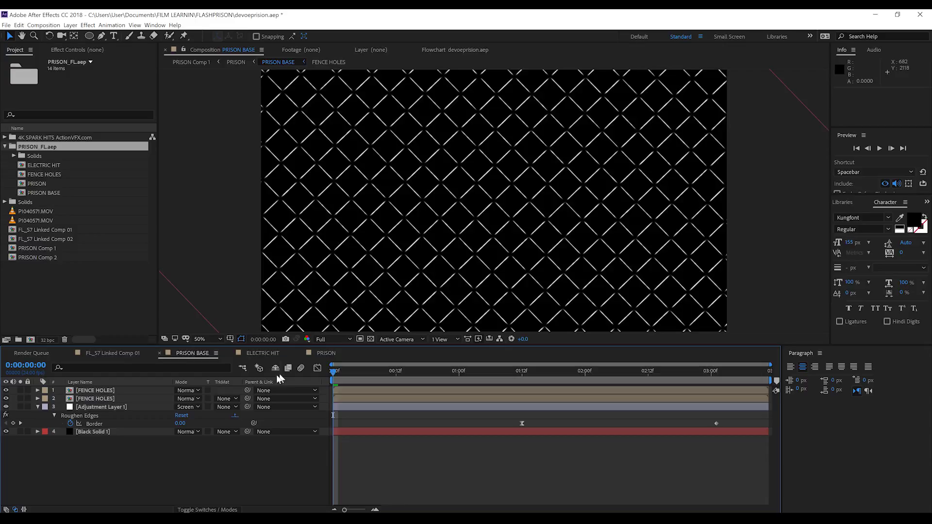
click(6, 407)
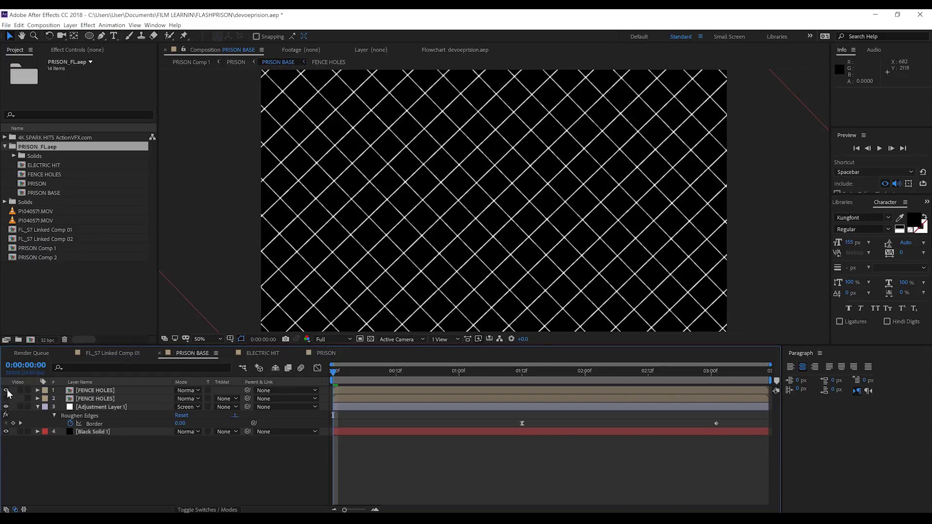
click(6, 400)
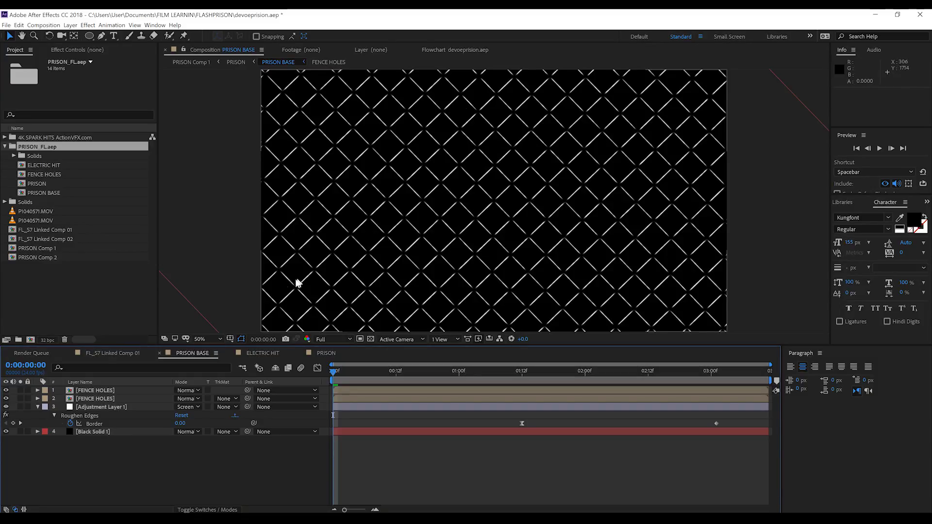
click(262, 354)
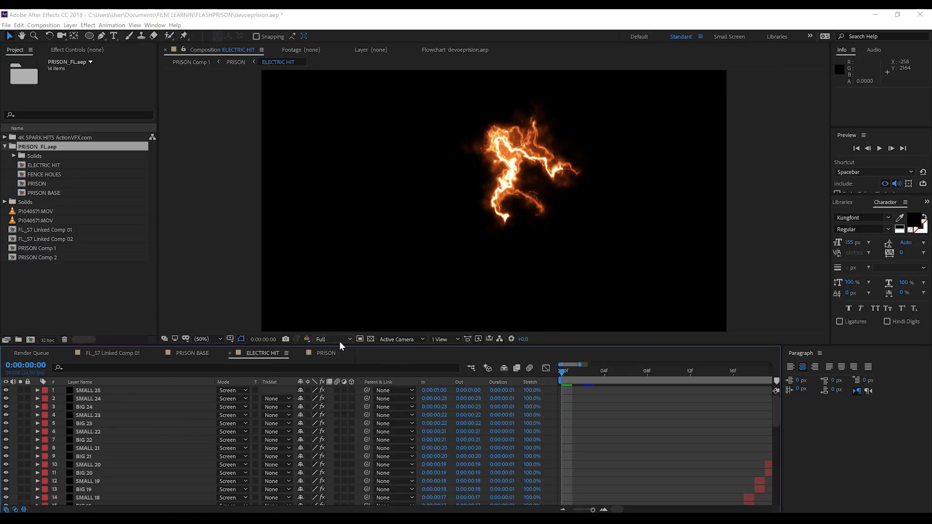
Set Half resolution, then open PRISON and toggle layer 3's full fence glow on and off
click(329, 373)
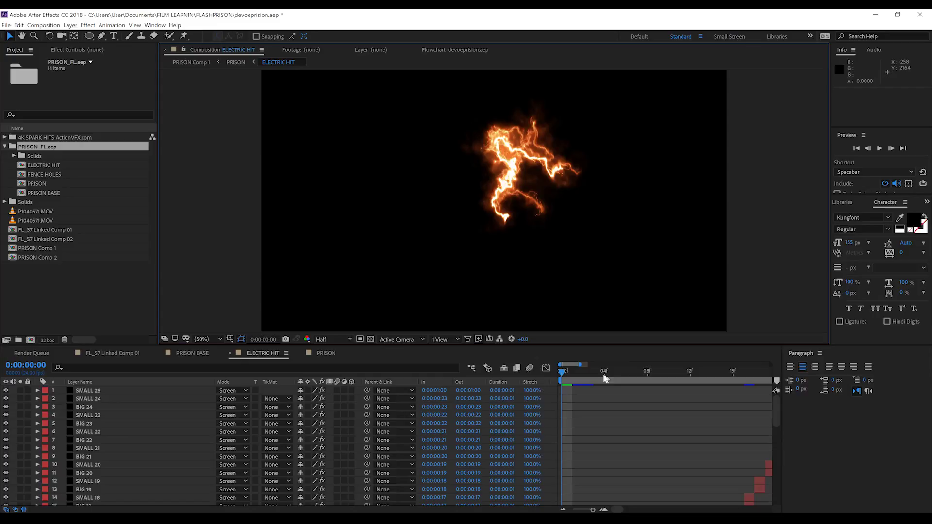
mouse_move(611, 377)
mouse_down()
mouse_move(657, 372)
mouse_move(603, 371)
mouse_up()
click(325, 354)
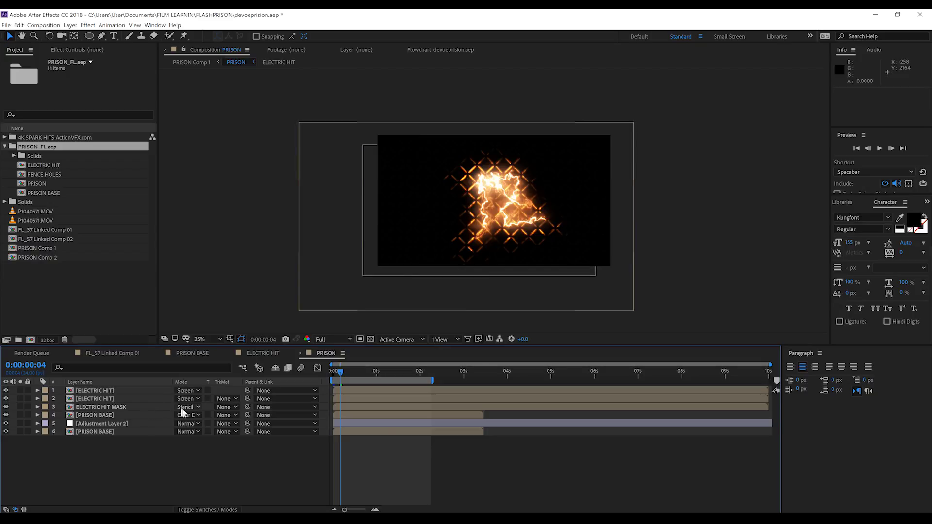
click(6, 410)
click(6, 408)
Preview the fence-masked spark animation in PRISON at Half resolution
click(345, 340)
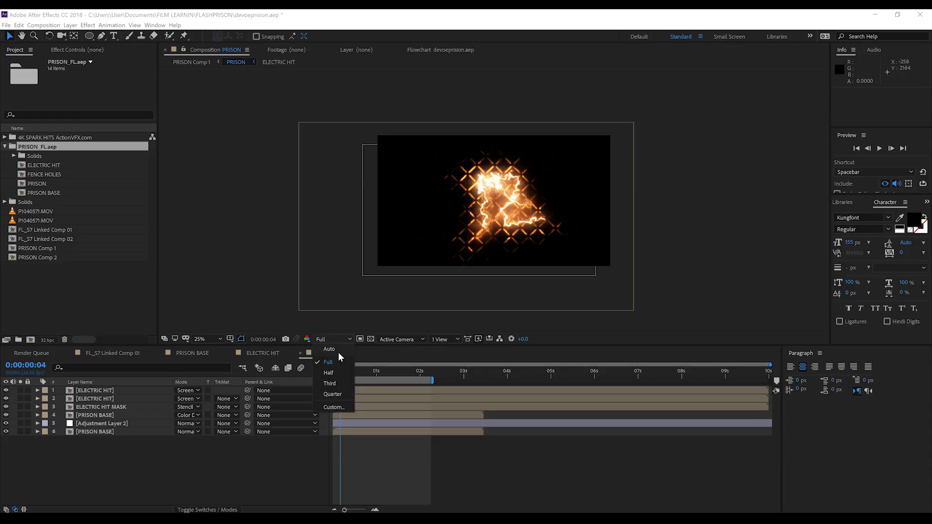
click(332, 372)
mouse_move(345, 372)
mouse_down()
mouse_move(391, 374)
mouse_move(333, 373)
mouse_up()
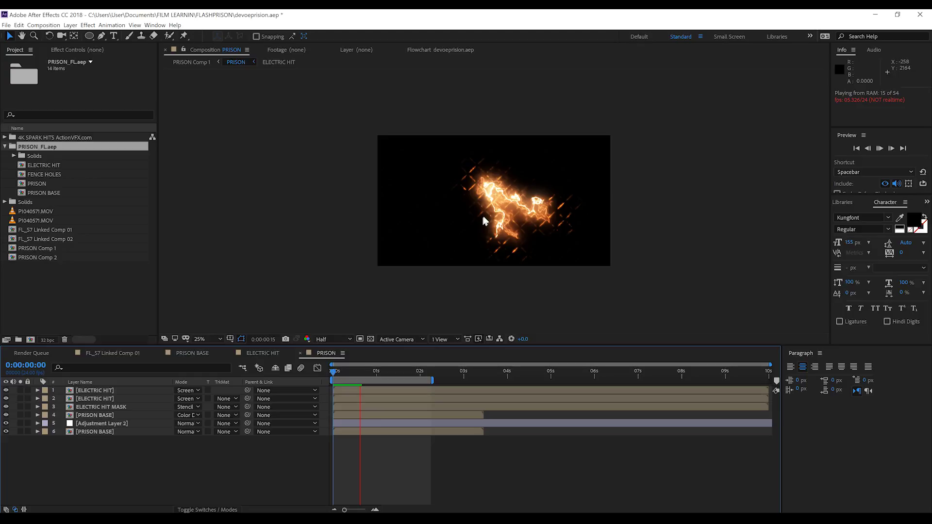
key(space)
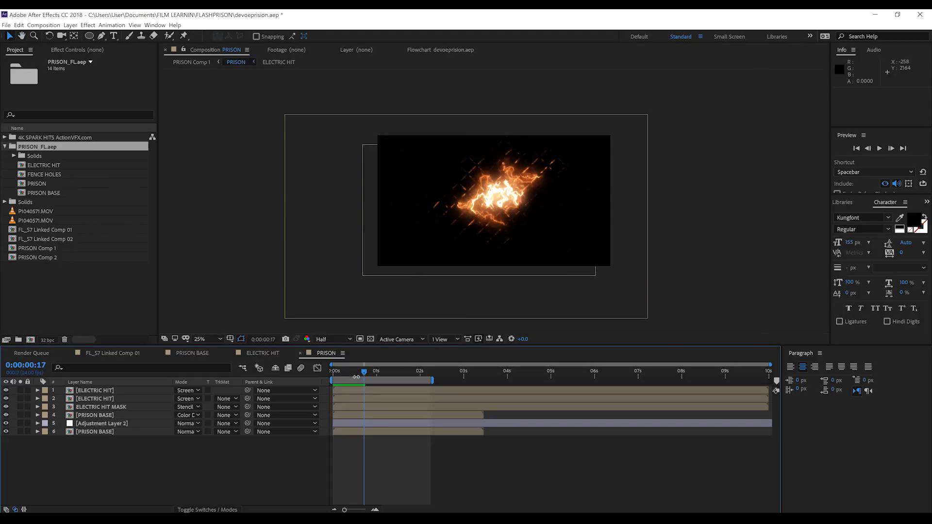
Add PRISON over the actor footage in Screen mode, starting at 0:00:01:09
click(115, 353)
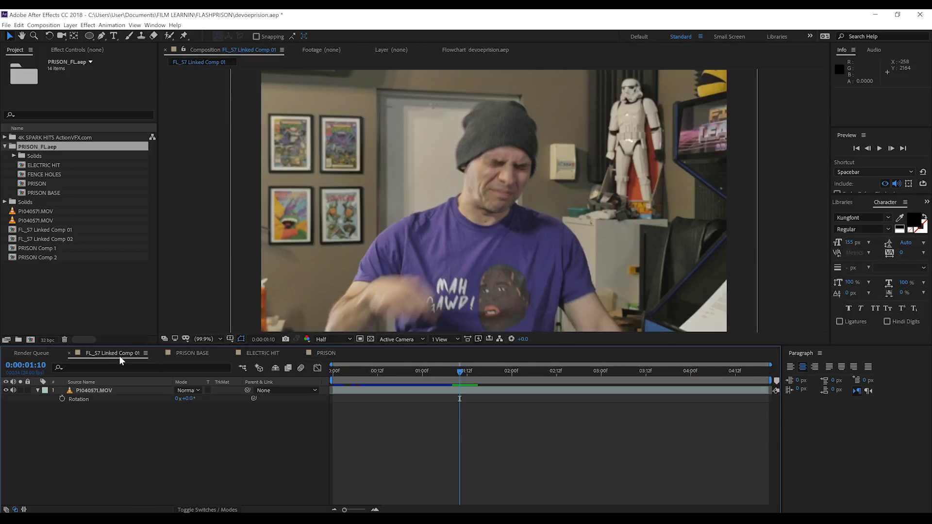
click(37, 183)
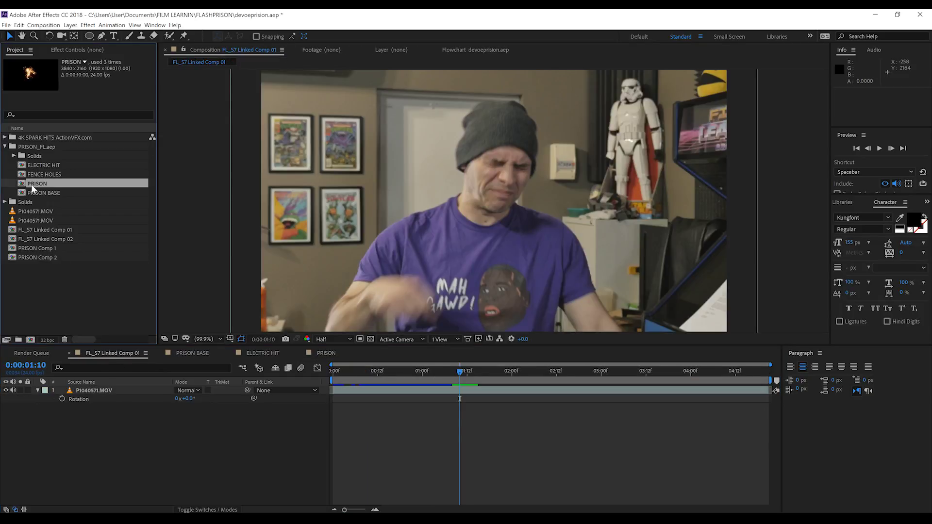
drag(42, 182, 105, 395)
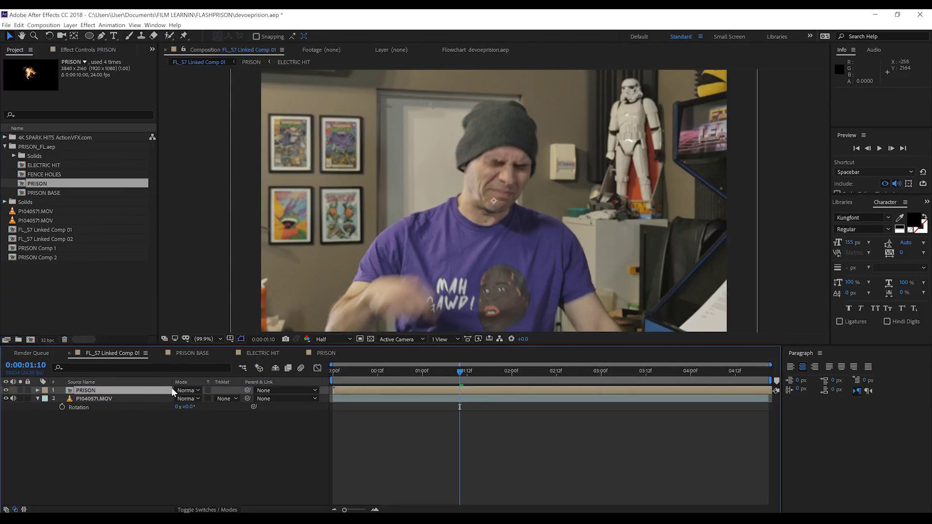
click(194, 390)
click(219, 133)
drag(389, 390, 571, 391)
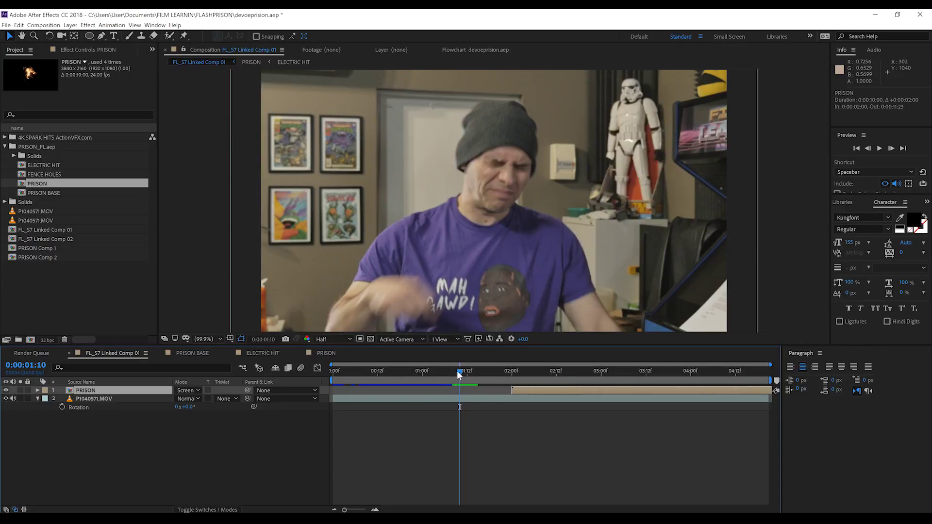
drag(458, 372, 456, 372)
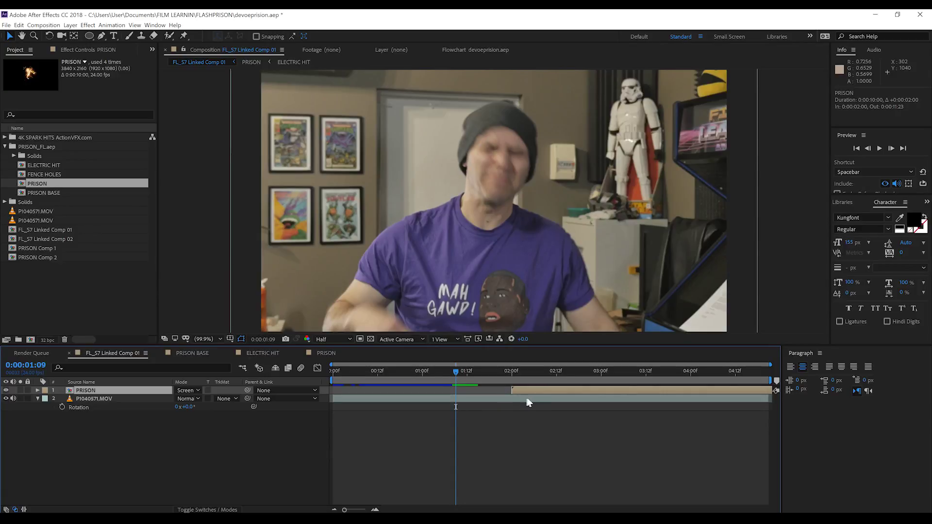
drag(529, 391, 470, 392)
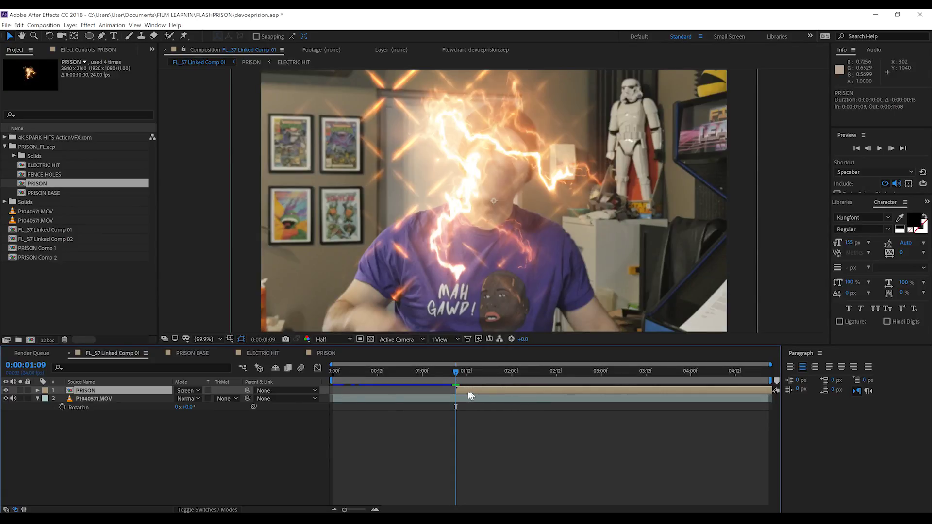
Scale the PRISON layer to 56% and move the lightning up and right onto his face
key(s)
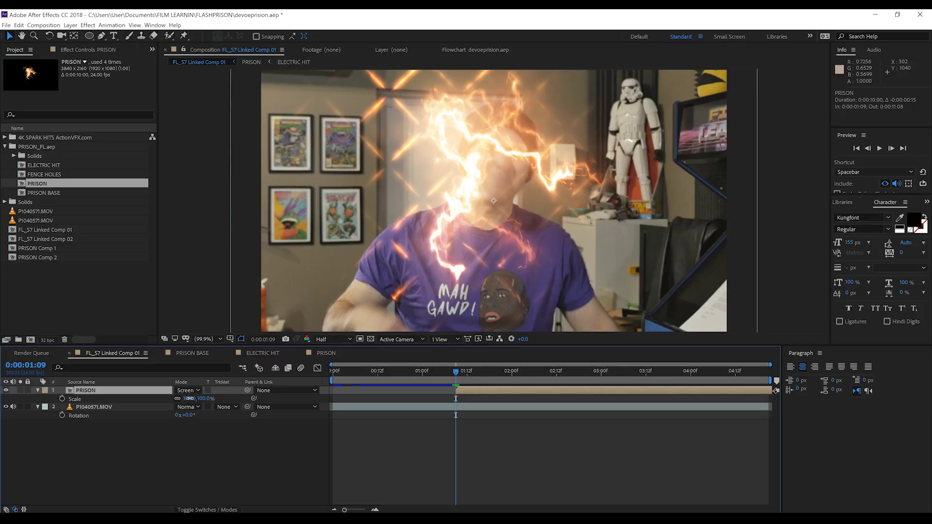
click(189, 398)
text(56)
key(Return)
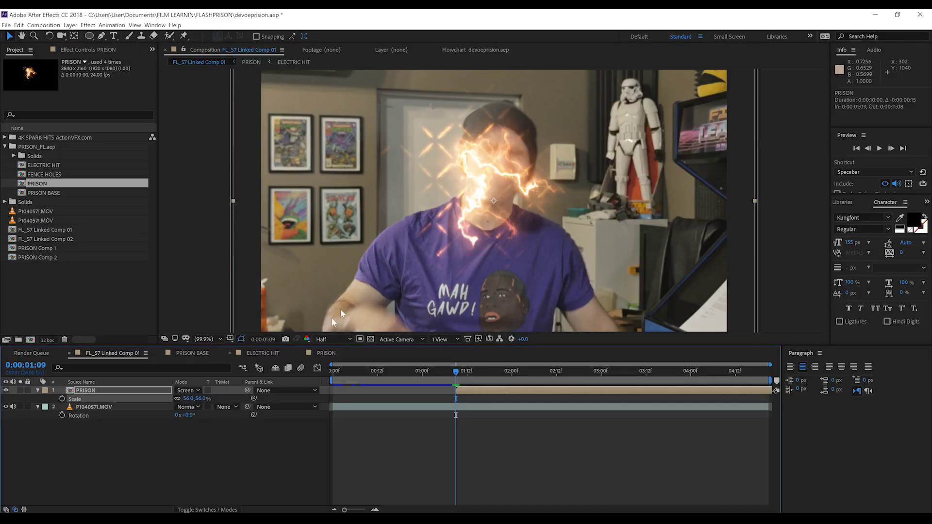
drag(480, 183, 504, 166)
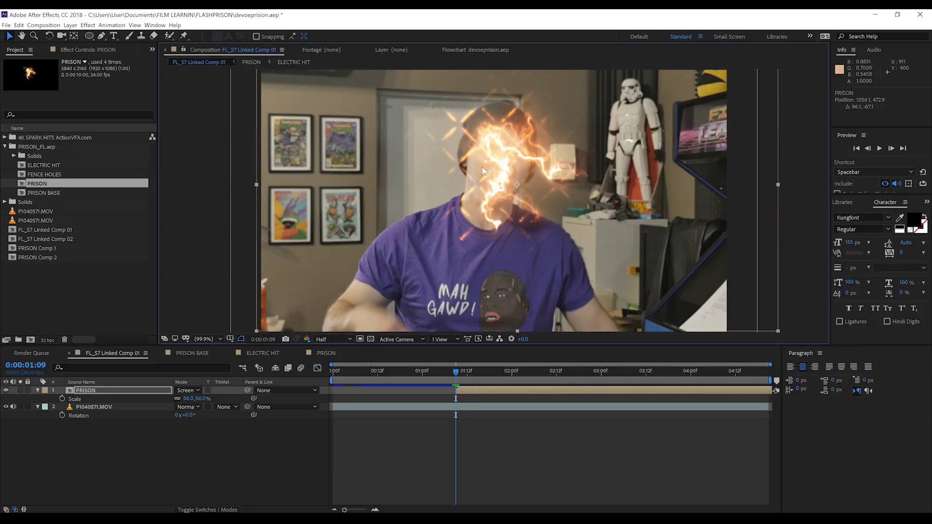
click(80, 392)
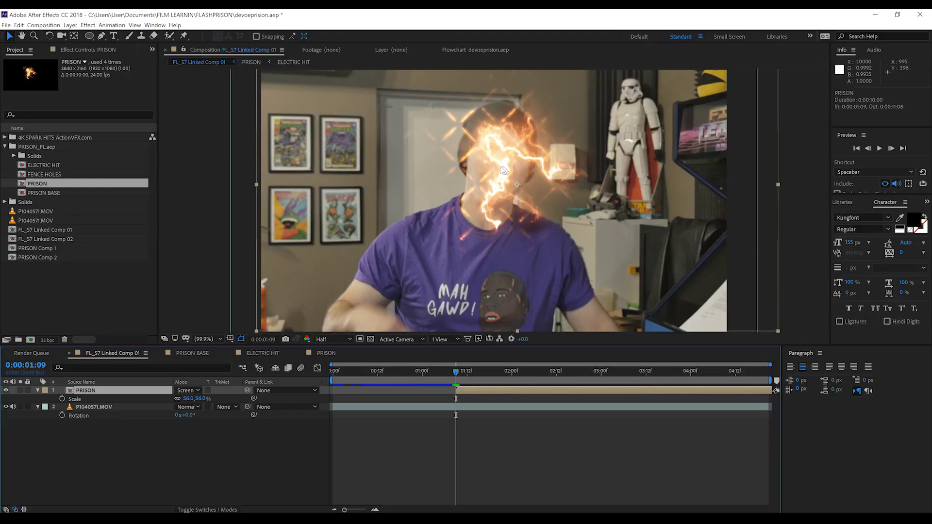
Add Hue/Saturation to PRISON with master hue -8° and saturation 18
click(88, 25)
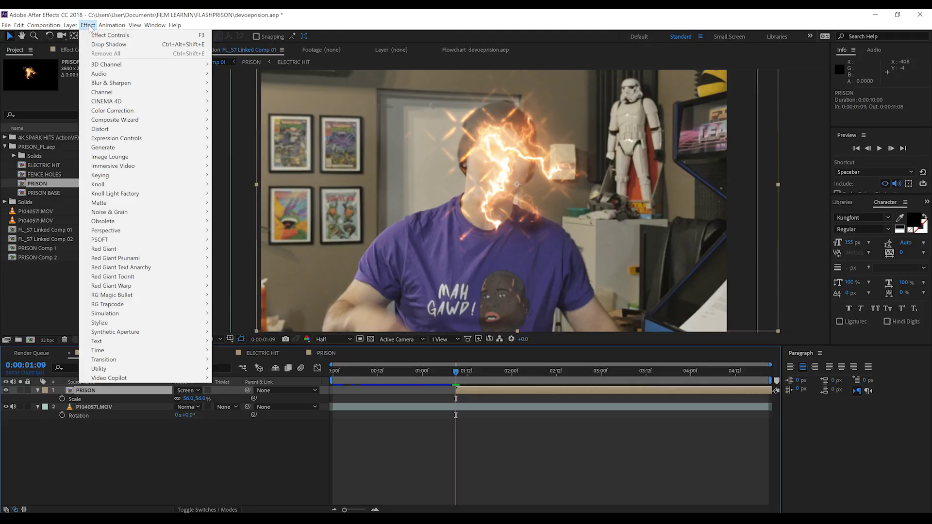
mouse_move(128, 112)
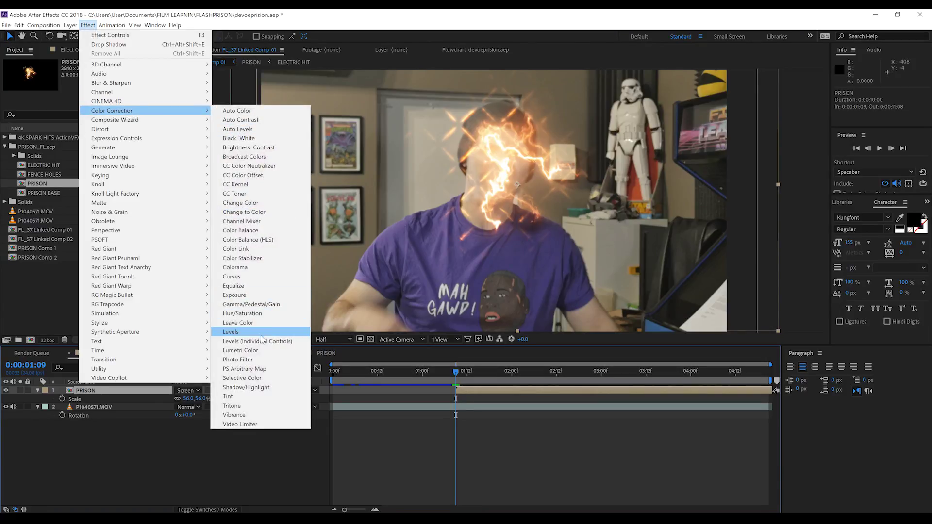
click(258, 314)
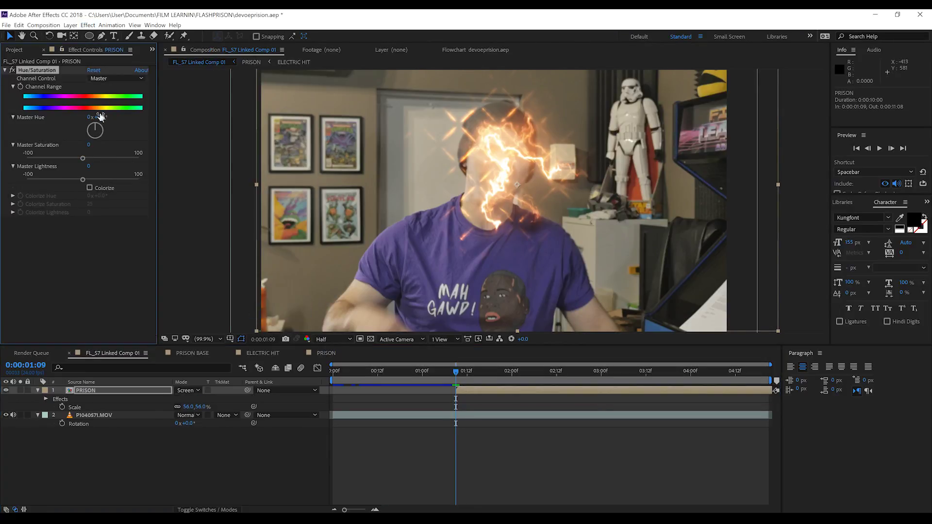
click(101, 116)
key(Return)
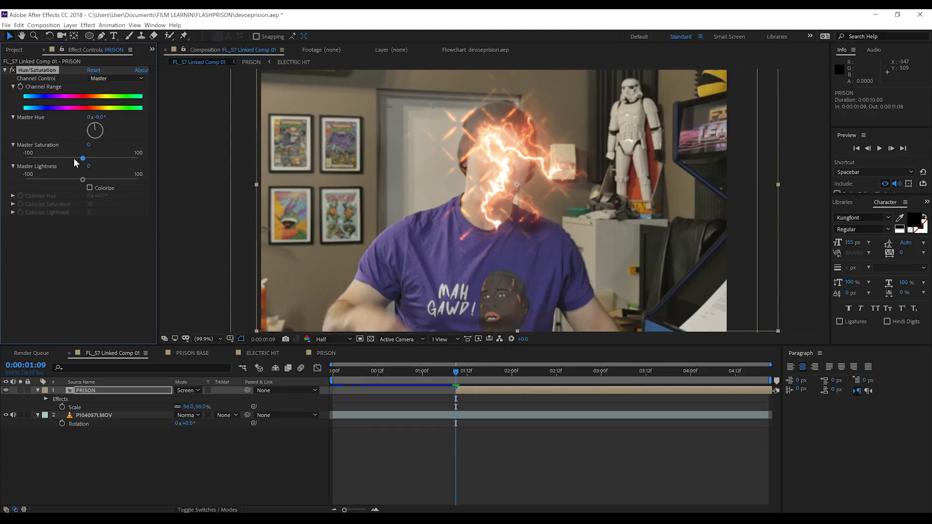
click(90, 146)
key(Return)
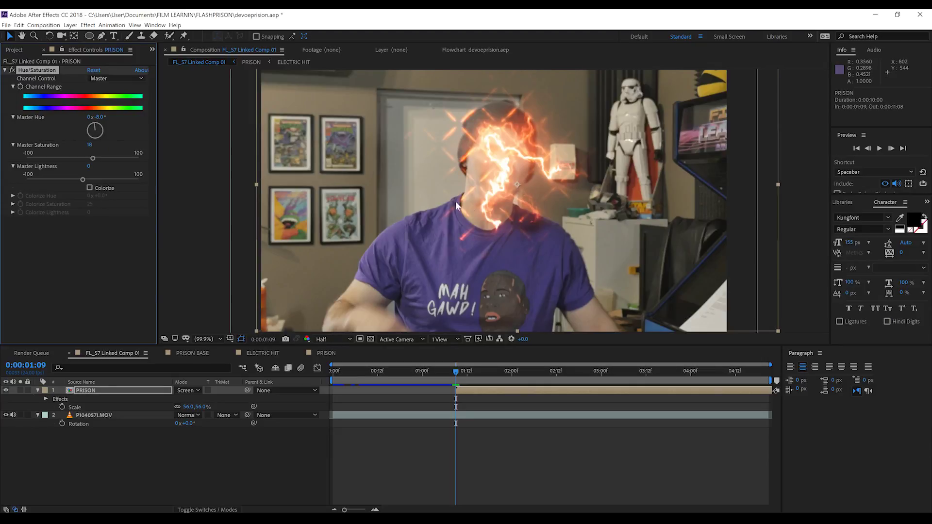
Duplicate the PRISON layer and set the top copy's master hue to -23°
click(80, 390)
key(ctrl+d)
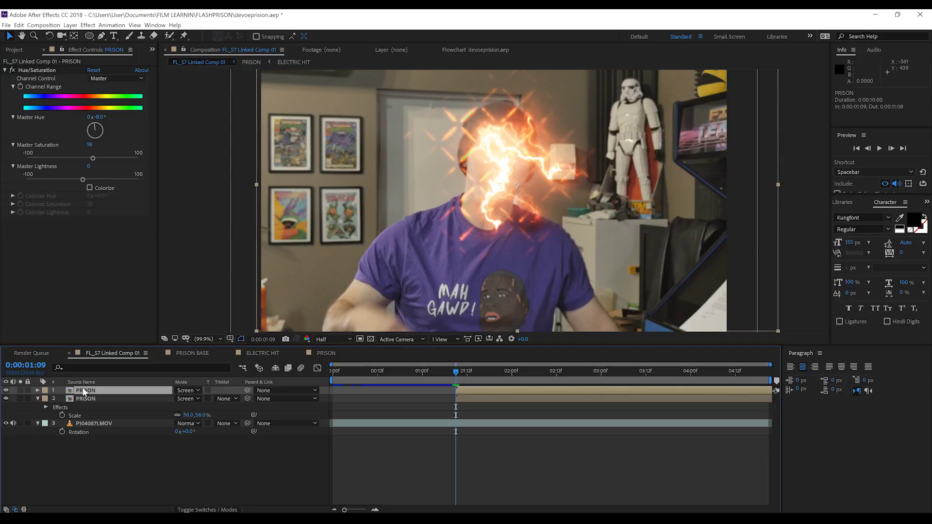
click(100, 118)
text(-2)
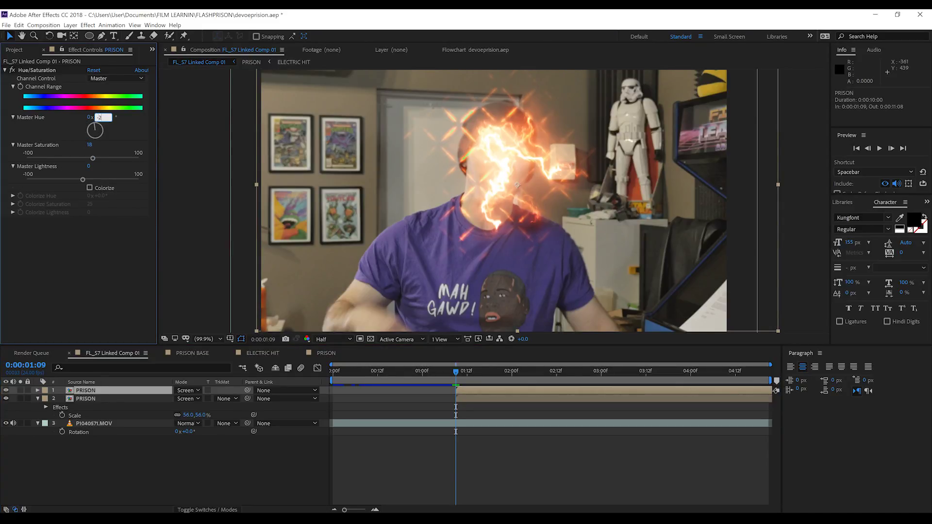
text(3)
key(Return)
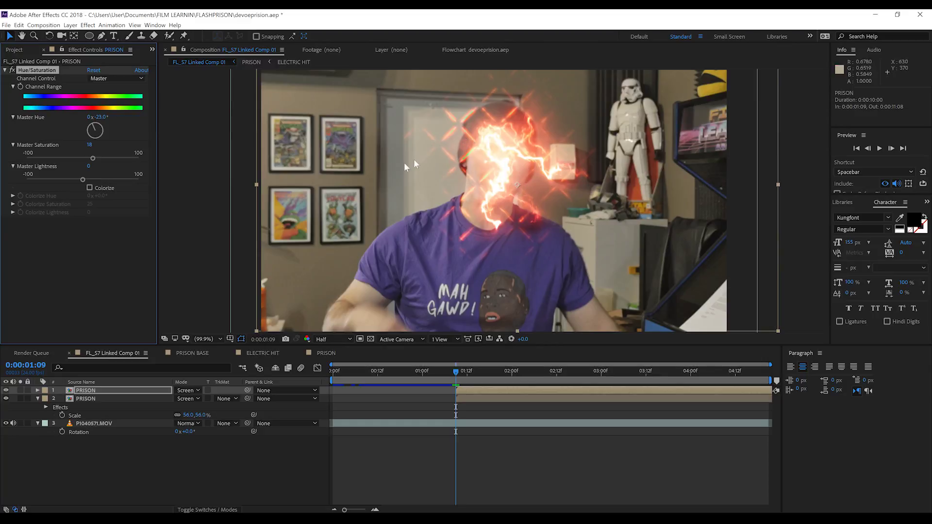
Add Fast Box Blur with radius 45 to the top PRISON copy
click(88, 25)
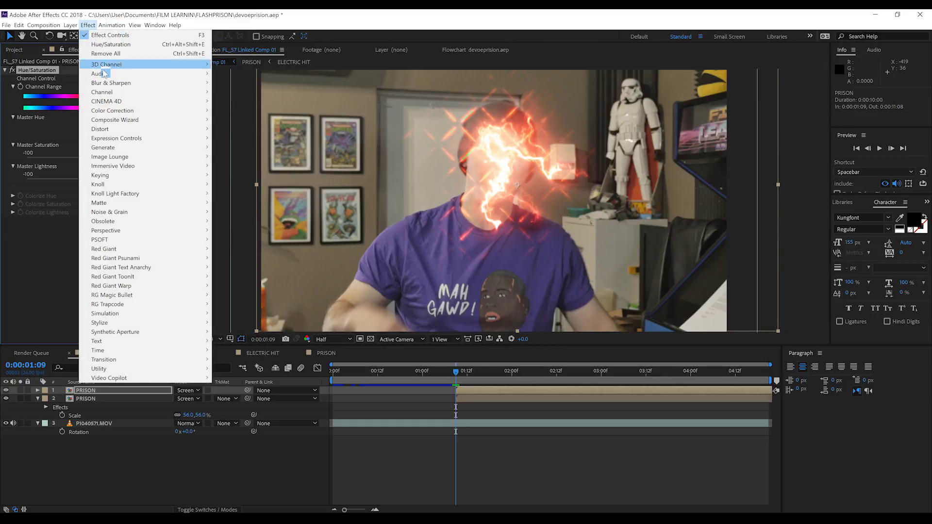
mouse_move(109, 83)
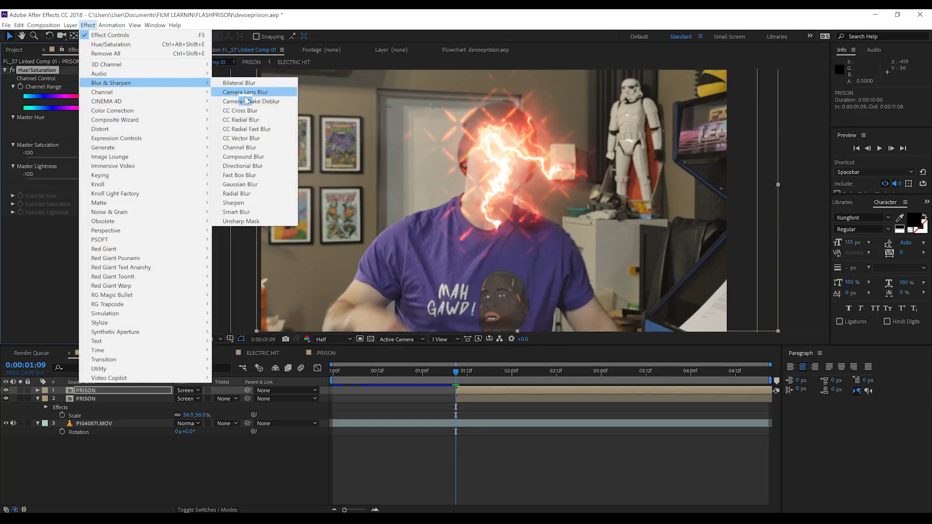
click(254, 175)
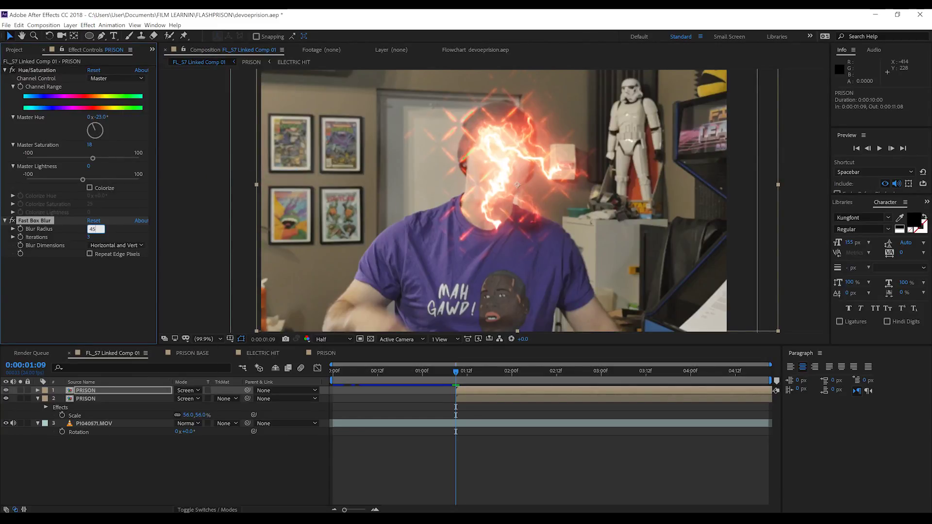
text(45)
key(Return)
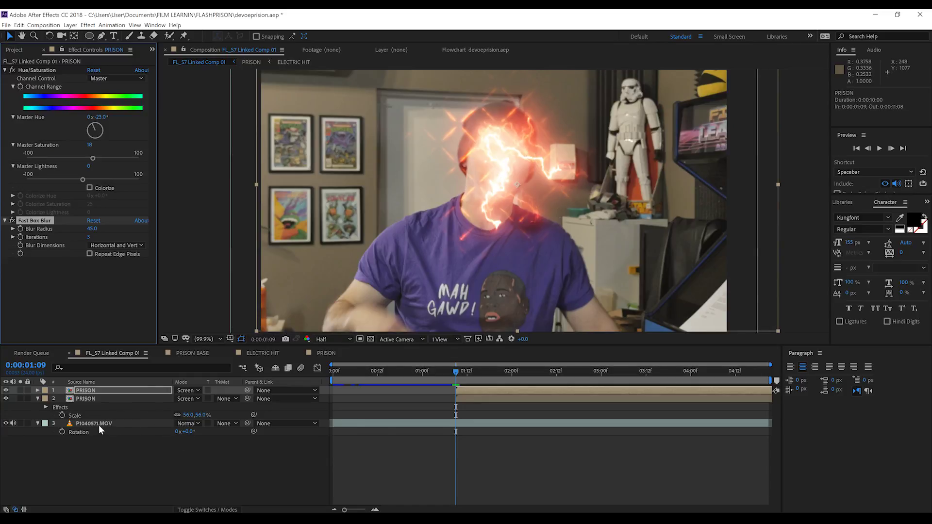
Pre-compose the lower PRISON layer (layer 2), keeping the name PRISON Comp 3
click(80, 398)
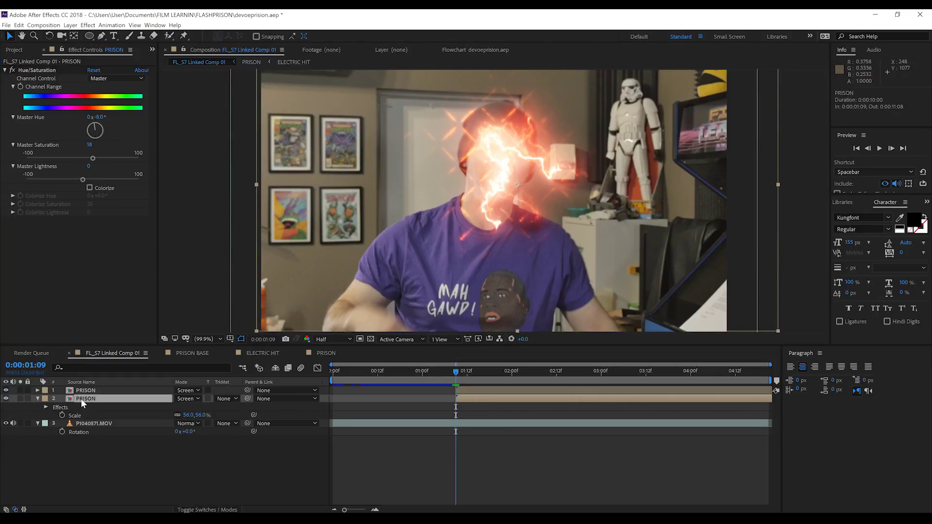
right_click(81, 398)
click(108, 369)
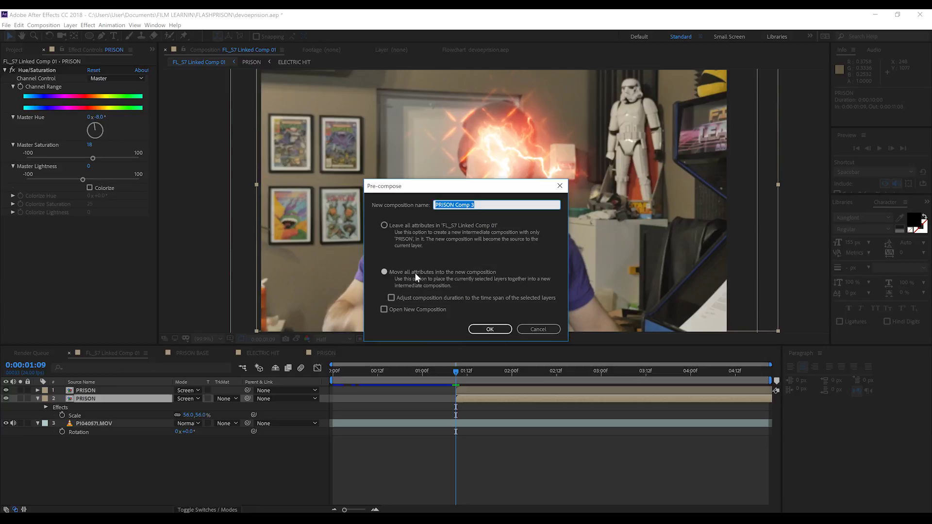
click(491, 329)
click(196, 399)
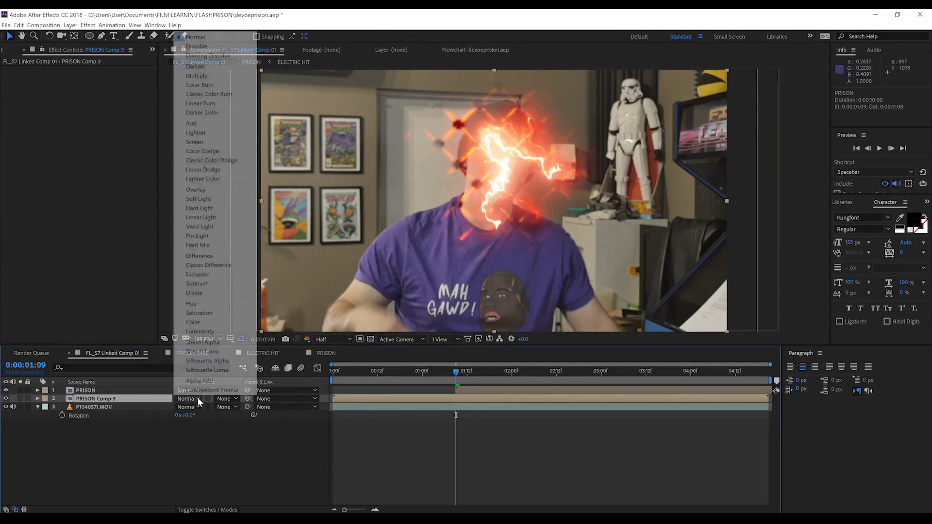
Set PRISON Comp 3 to Screen and add Adjustment Layer 7 directly above P1040571.MOV
click(200, 143)
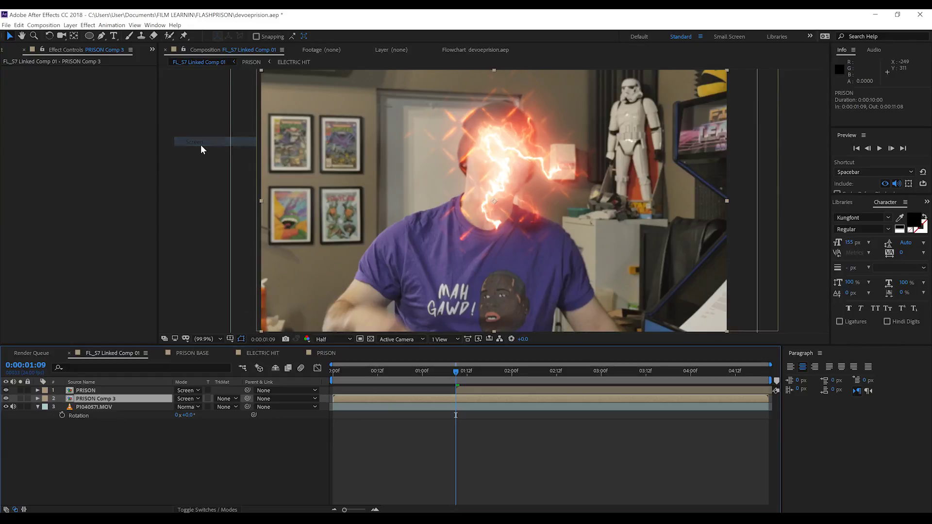
click(99, 408)
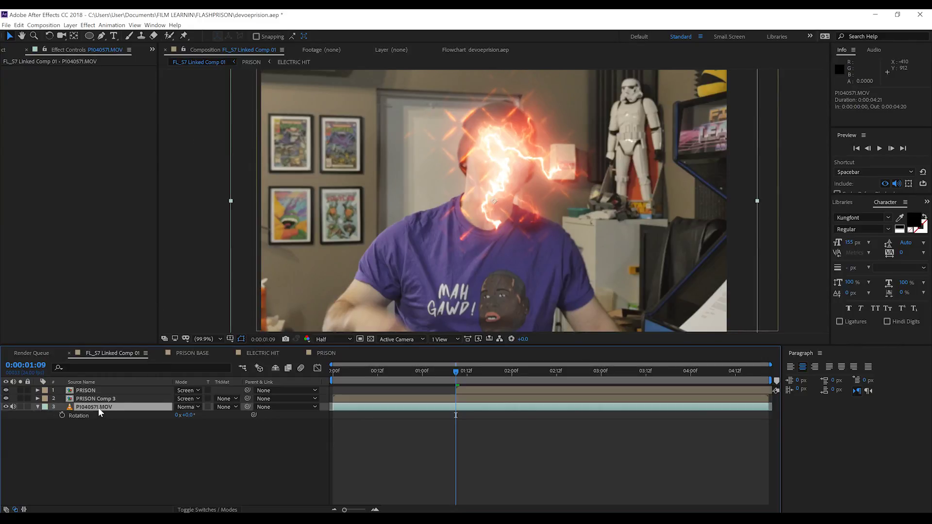
click(70, 26)
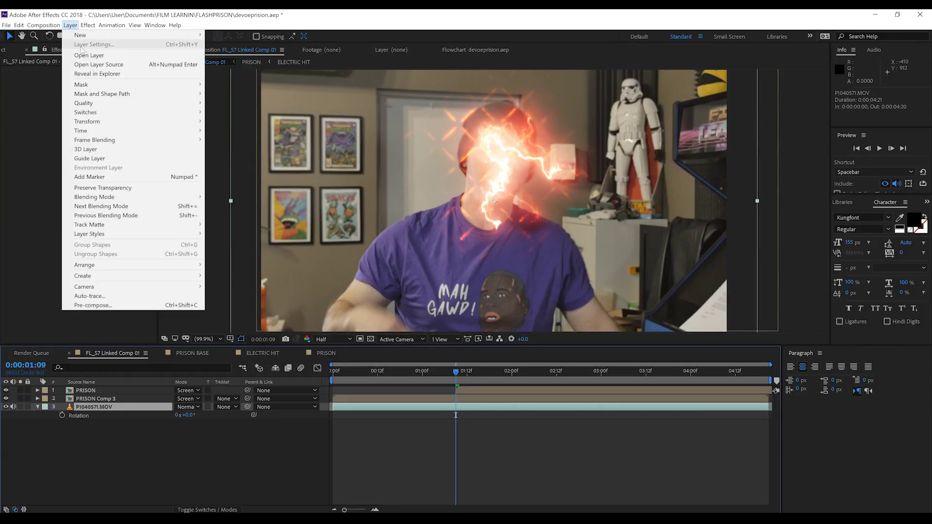
mouse_move(100, 40)
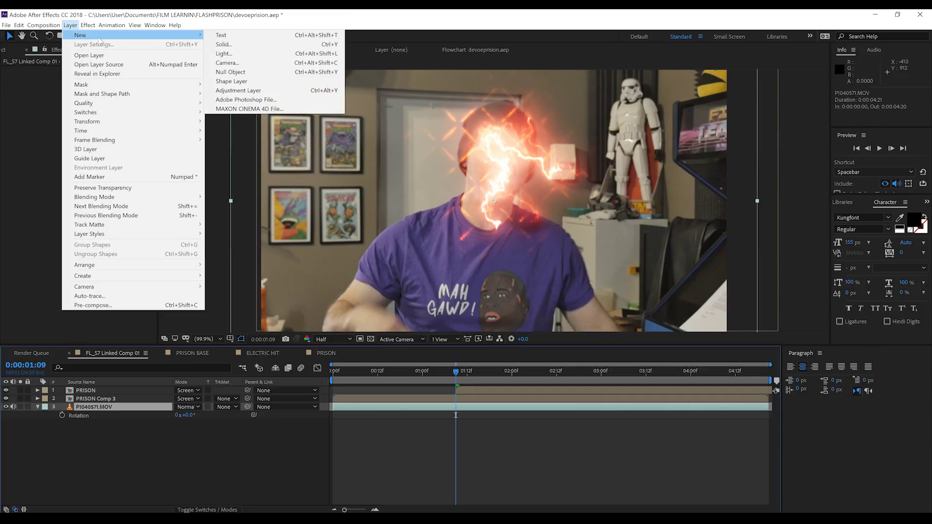
click(243, 90)
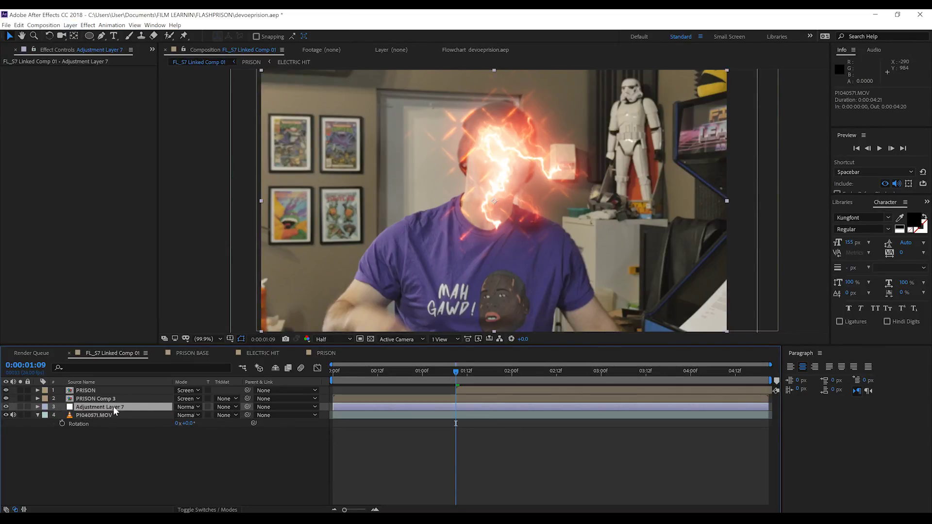
click(88, 25)
Apply Displacement Map from PRISON Comp 3, 30 horizontal and vertical, with Stretch Map to Fit
mouse_move(146, 128)
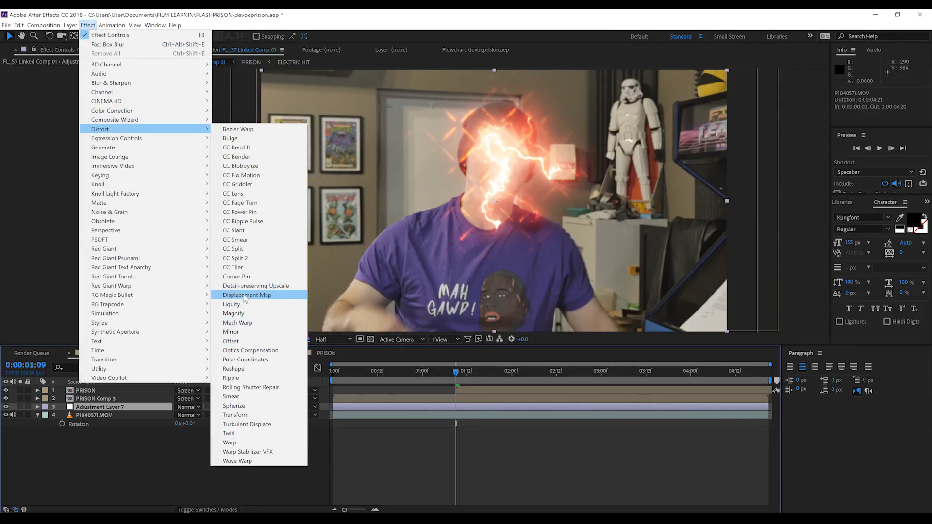
click(246, 295)
click(106, 78)
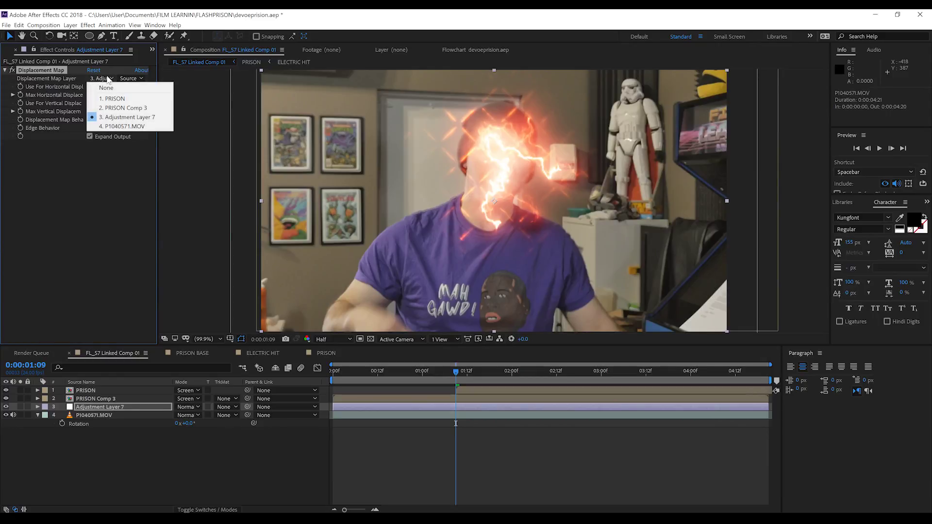
click(117, 107)
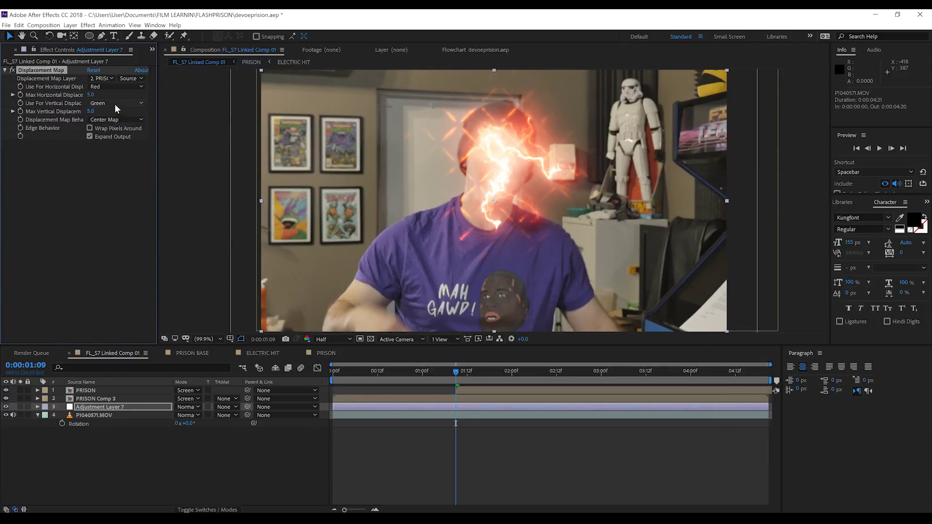
click(91, 94)
key(Return)
click(92, 112)
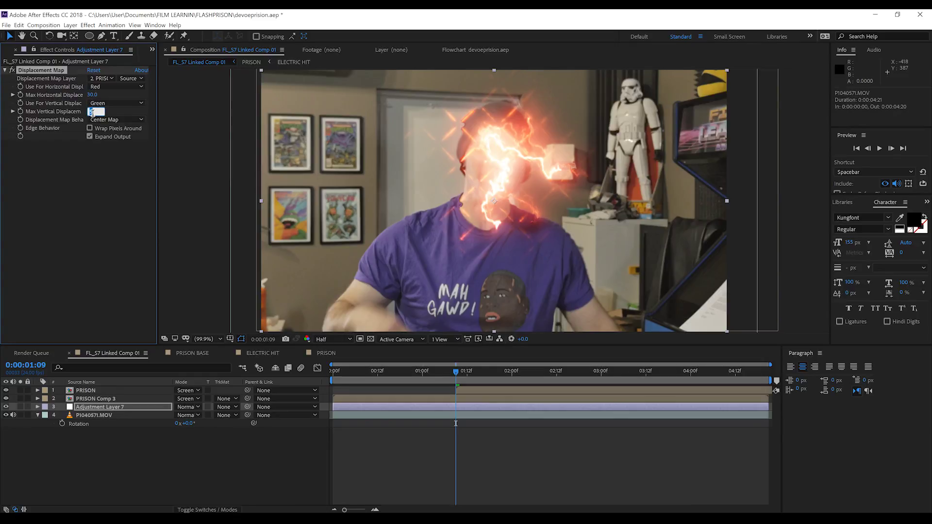
key(Return)
click(116, 119)
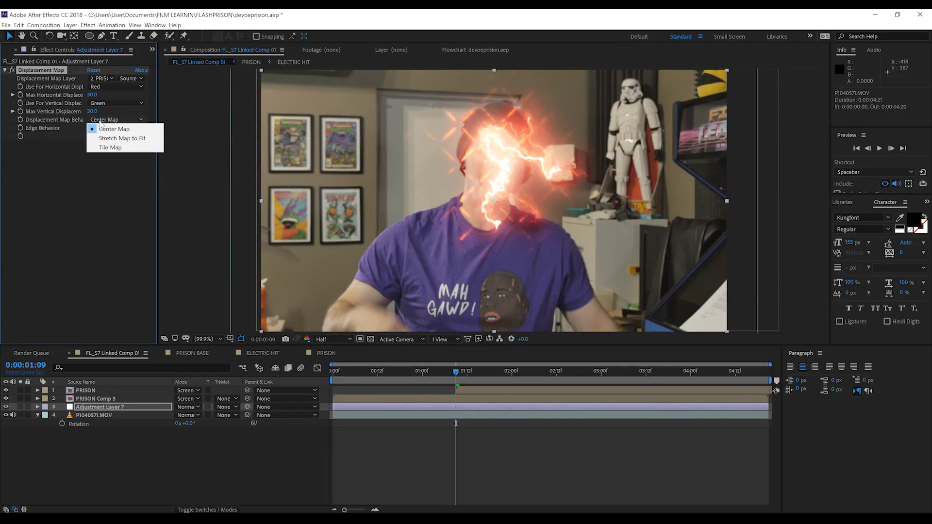
click(109, 138)
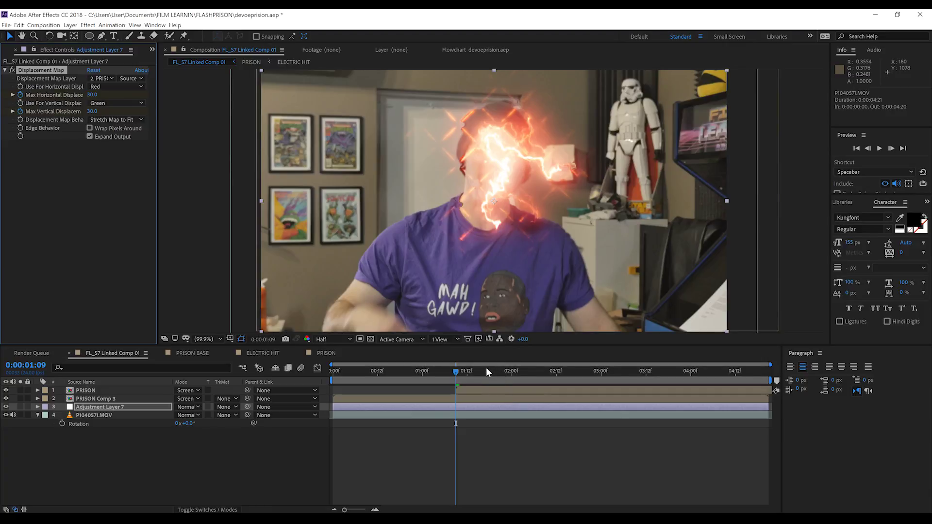
Lower the displacement to 15 horizontally and vertically, checking the ripple across the electric-hit frames
drag(494, 372, 543, 371)
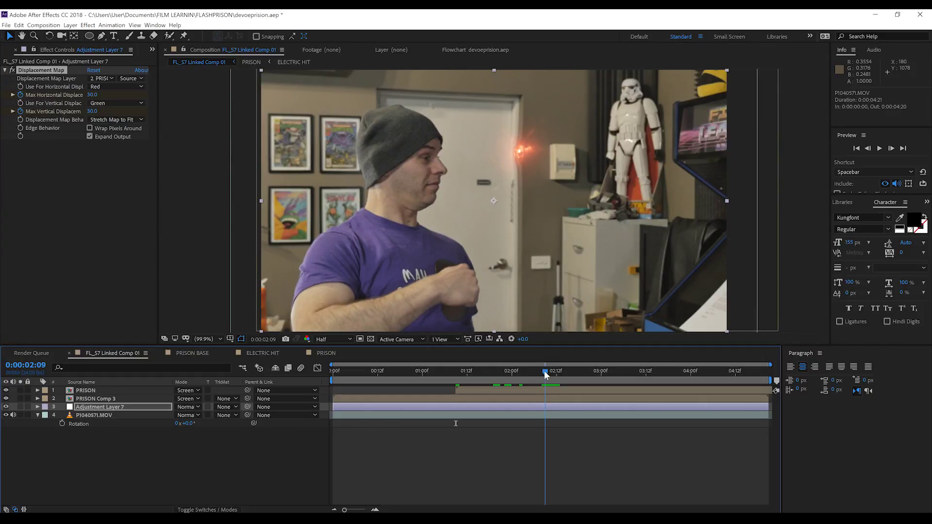
click(92, 95)
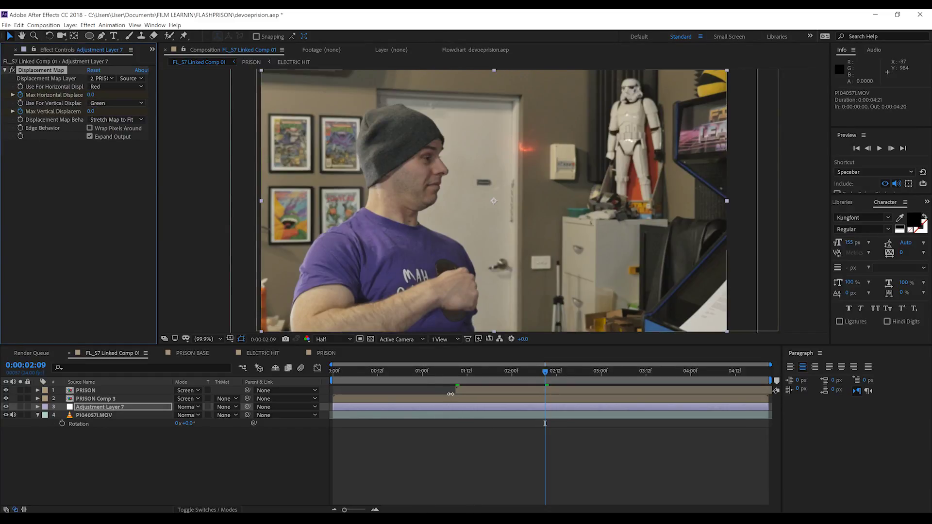
click(431, 372)
drag(431, 375, 499, 368)
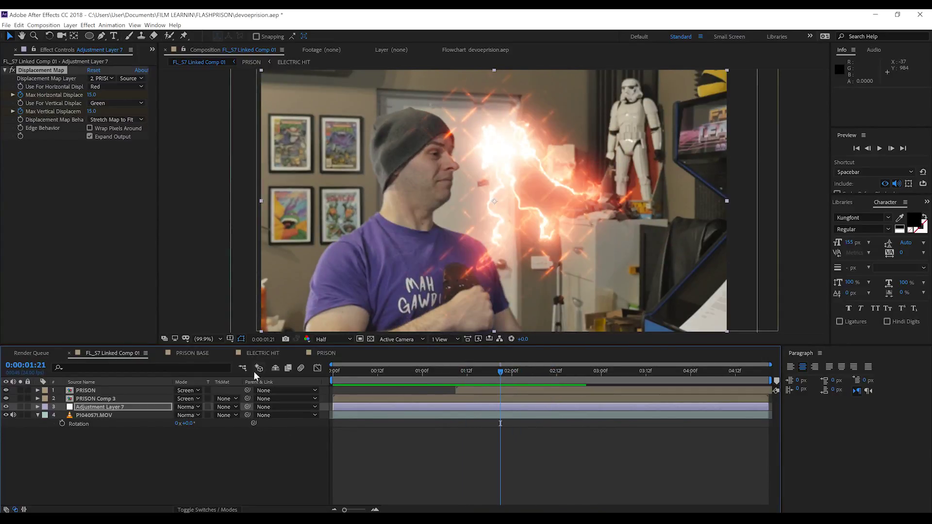
Add Spark_Hit_1 to PRISON, position it over the grid, and blend it with Screen
click(328, 353)
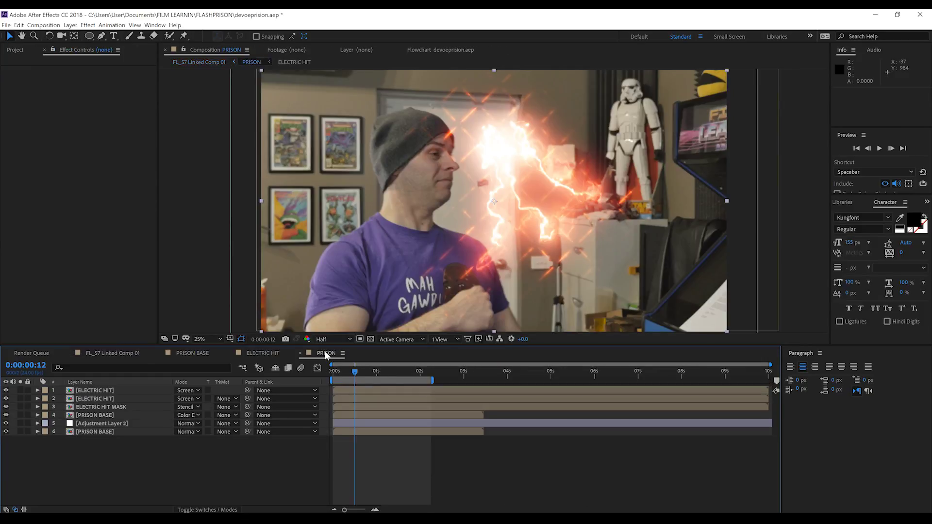
click(5, 137)
click(49, 147)
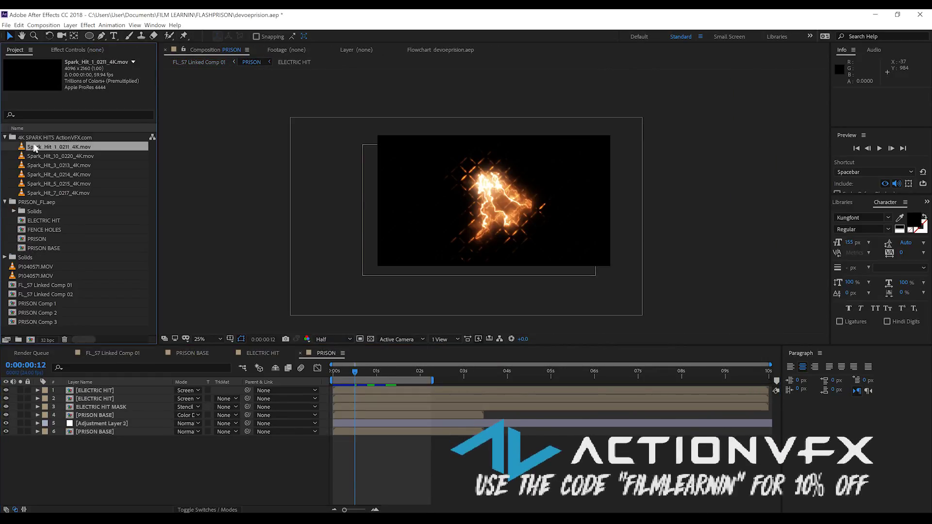
drag(48, 146, 327, 372)
key(Page_Down)
key(Page_Down)
key(Page_Down)
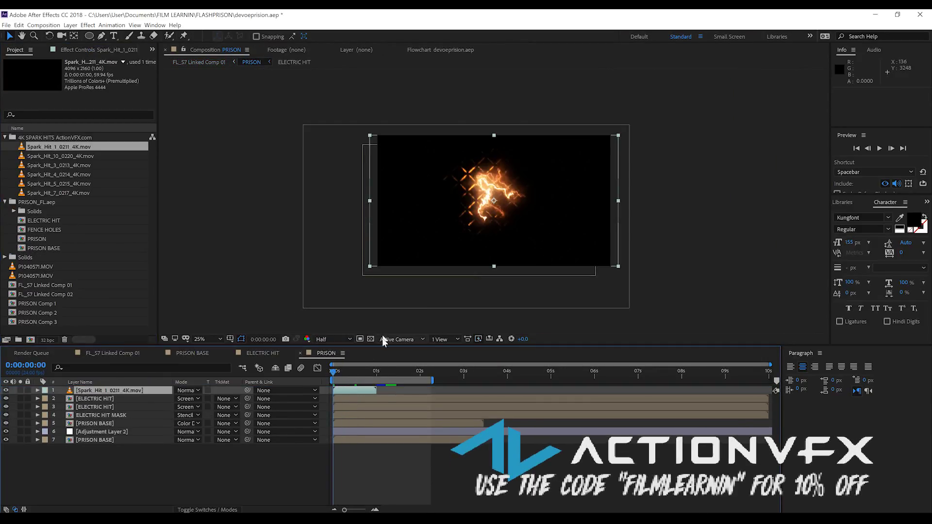
key(period)
drag(482, 203, 496, 174)
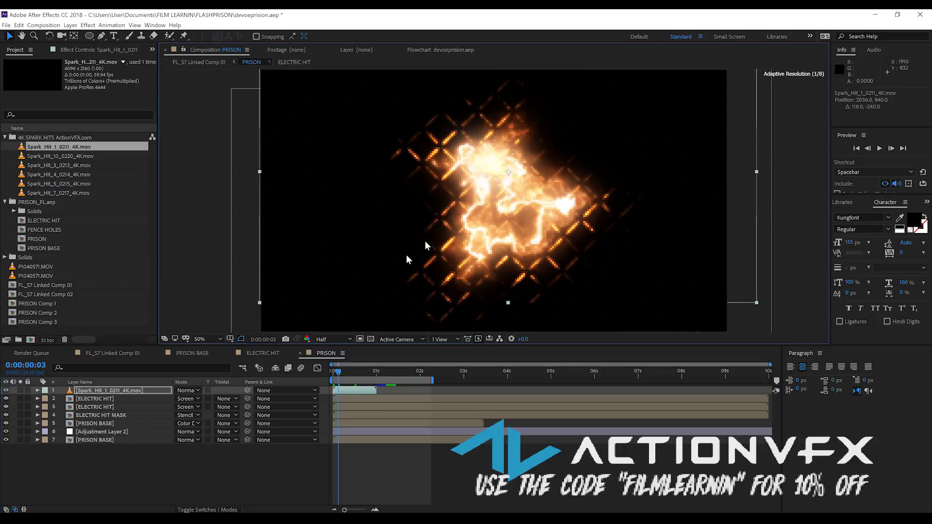
click(188, 390)
click(194, 208)
Duplicate Spark_Hit_1 and give the copy a Fast Box Blur of radius 17
key(ctrl+d)
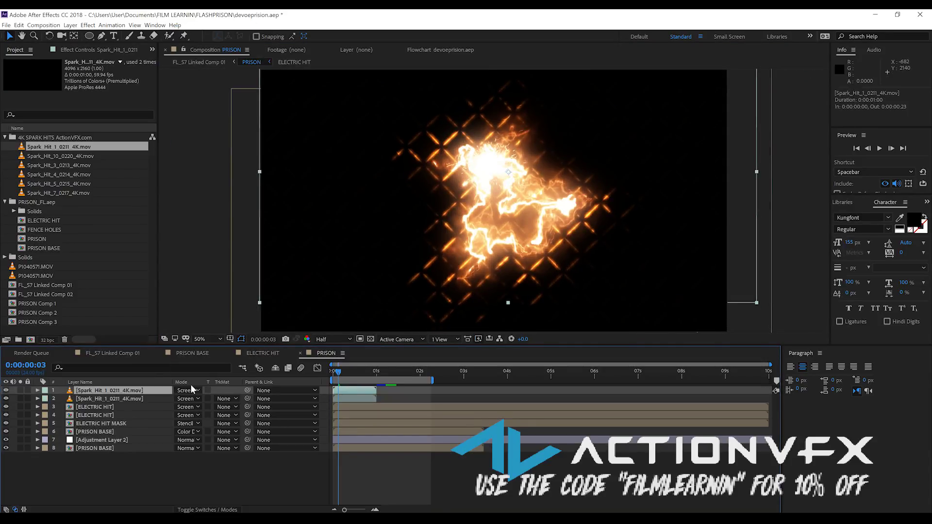
click(88, 25)
mouse_move(126, 84)
click(240, 175)
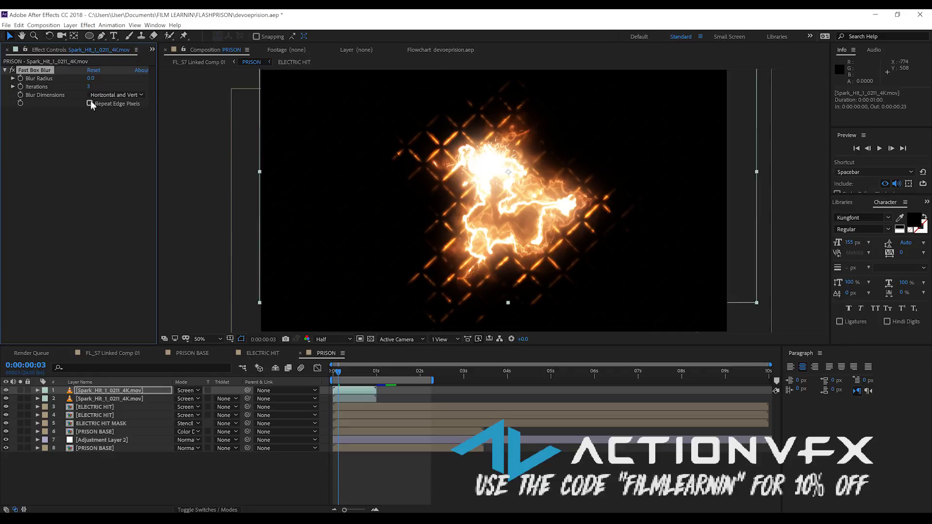
click(327, 372)
key(space)
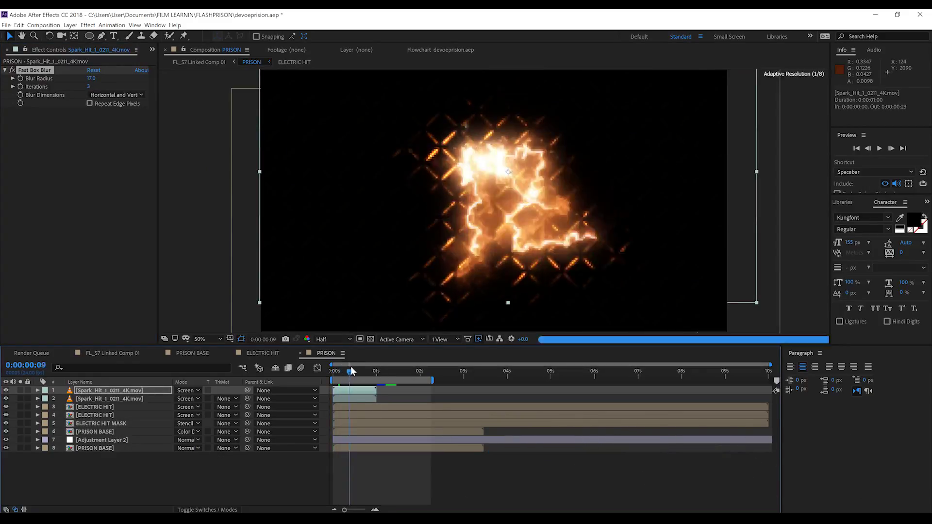
key(ctrl+0)
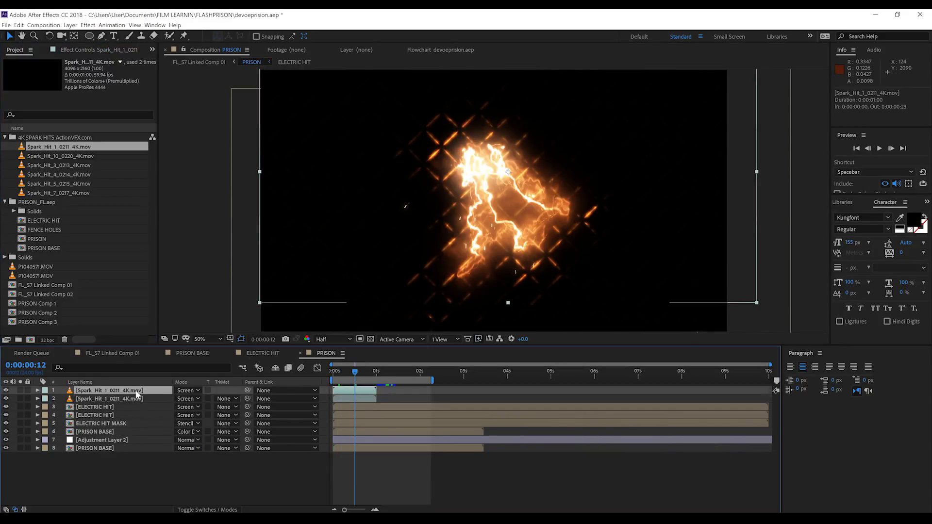
Add Spark_Hit_10 on top, move it right, set Screen mode, and duplicate it
click(121, 398)
drag(59, 156, 357, 389)
click(345, 371)
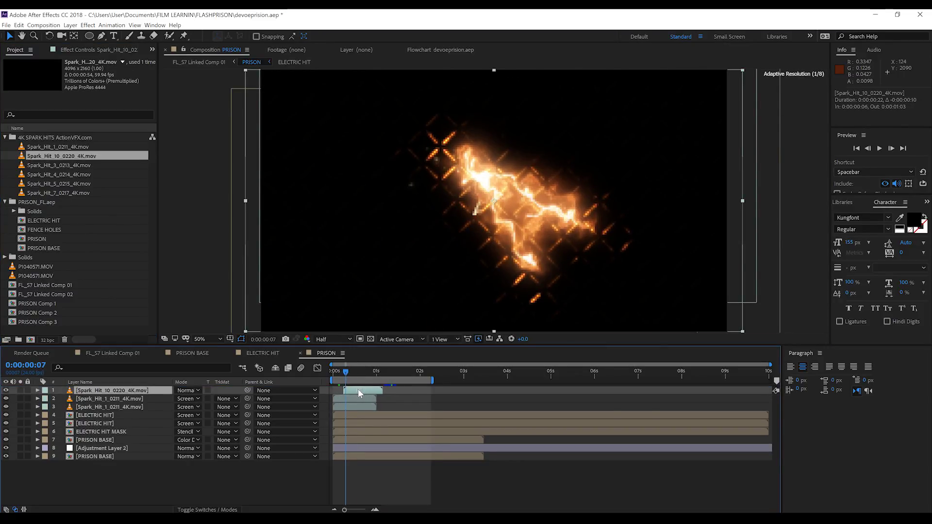
drag(462, 205, 566, 219)
click(186, 390)
click(195, 134)
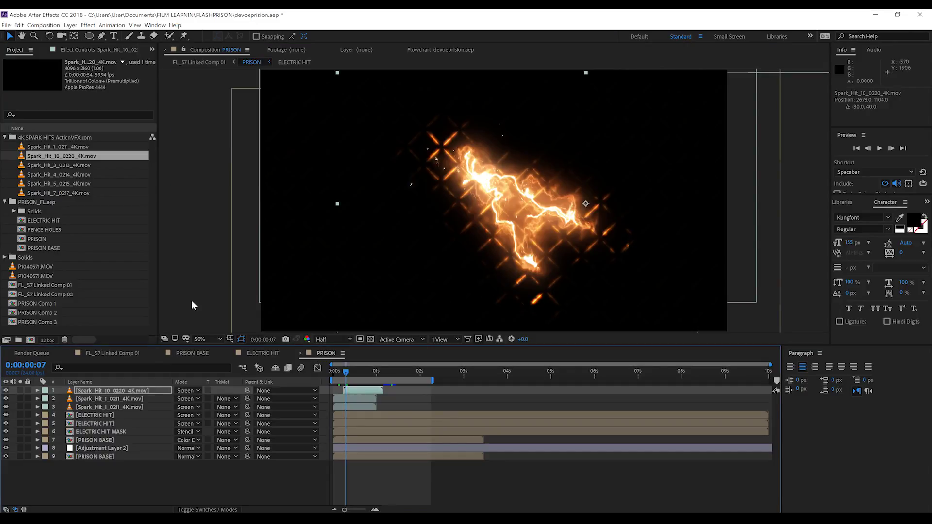
drag(346, 371, 351, 372)
click(361, 392)
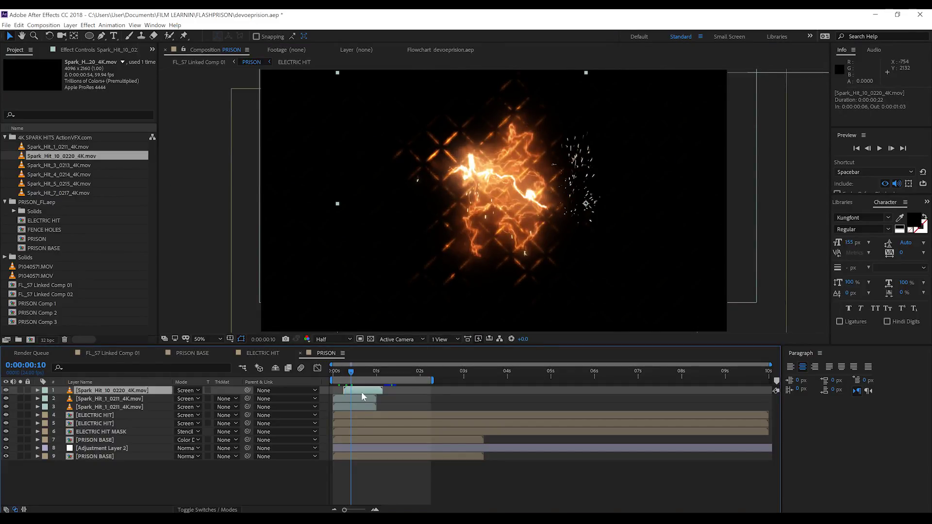
key(ctrl+d)
Copy the Fast Box Blur from the blurred Spark_Hit_1 onto the Spark_Hit_10 copy
click(158, 407)
click(91, 49)
click(34, 70)
click(125, 391)
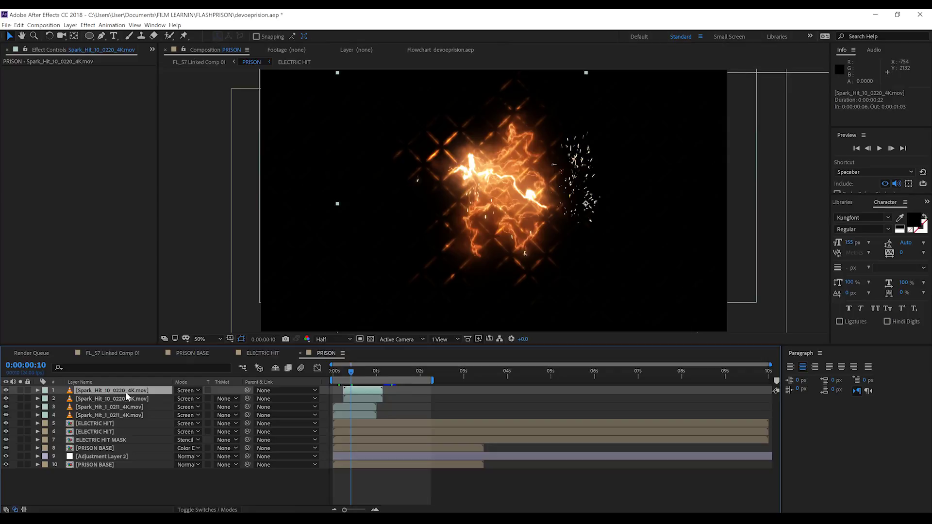
key(ctrl+v)
drag(351, 372, 374, 371)
Add Spark_Hit_3 around frame 23, position it up and right, and blend with Screen
key(ctrl+0)
drag(58, 165, 391, 392)
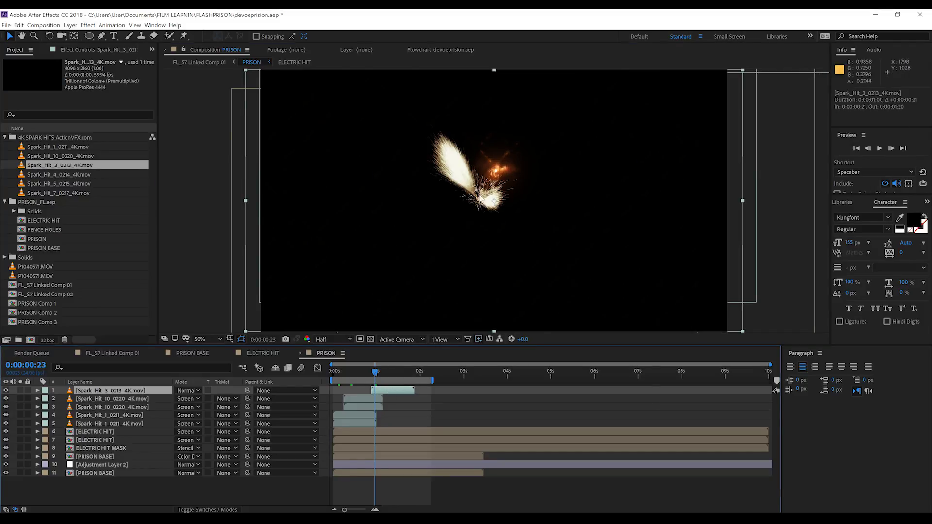
drag(494, 200, 516, 177)
drag(390, 390, 402, 358)
drag(483, 154, 485, 161)
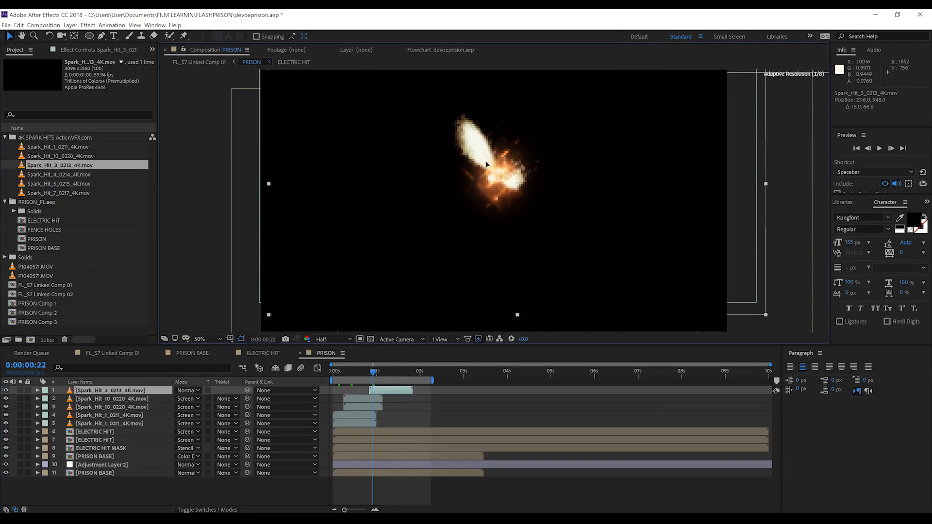
click(186, 390)
click(208, 127)
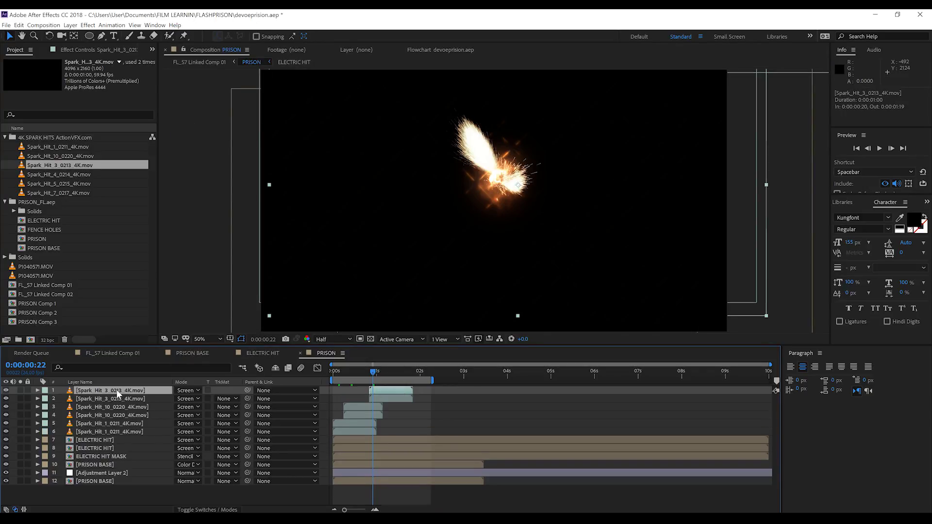
Play FL_S7 Linked Comp 01 to watch the sparks erupt across the actor's face
click(132, 354)
click(424, 372)
key(space)
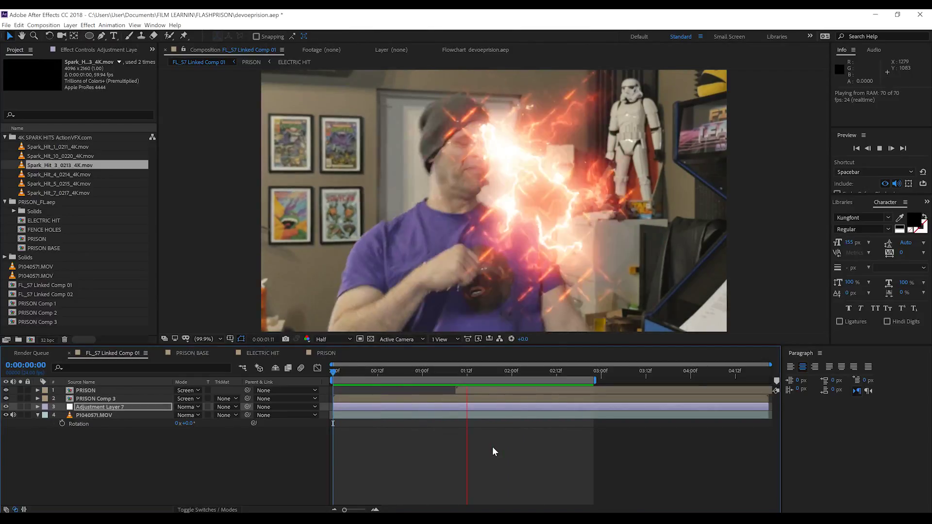
key(space)
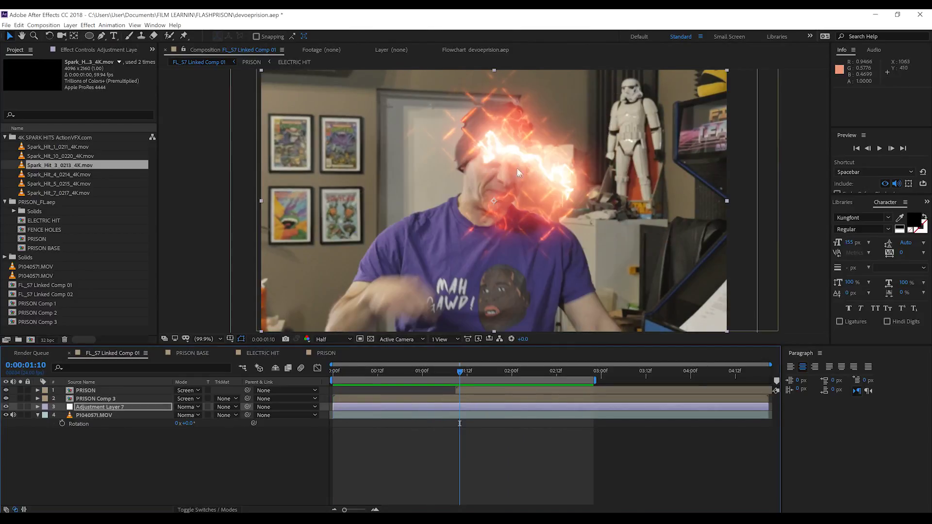
Enable 3D on PRISON and PRISON Comp 3, revert the stray Y Rotation change, and set X Rotation to -34°
click(92, 397)
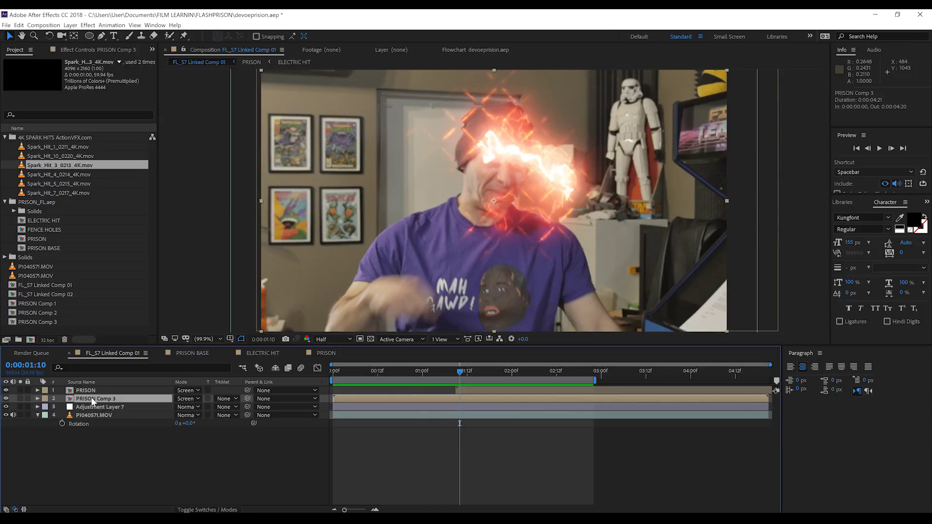
shift+click(89, 392)
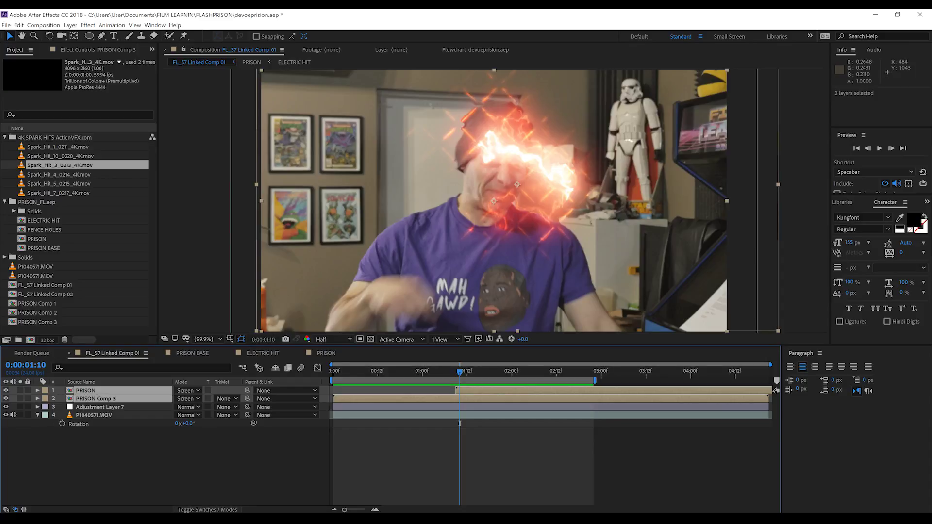
click(228, 390)
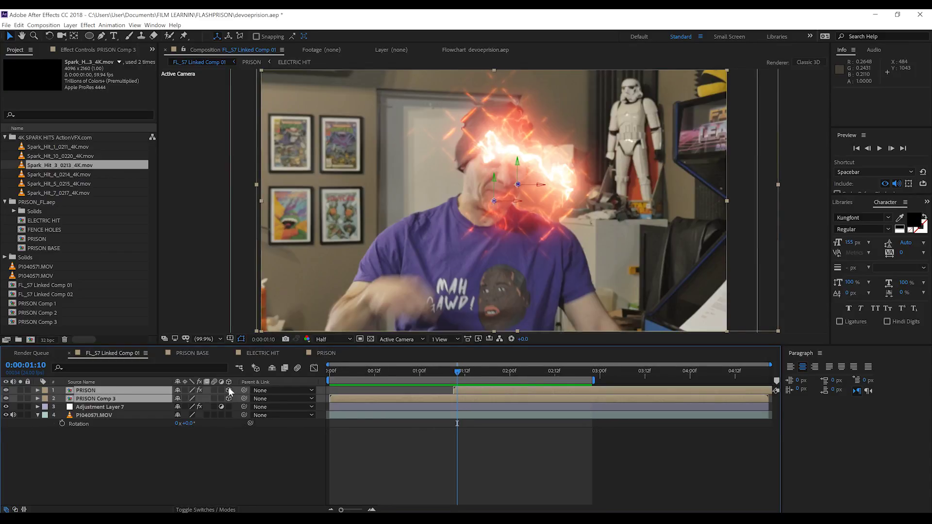
key(r)
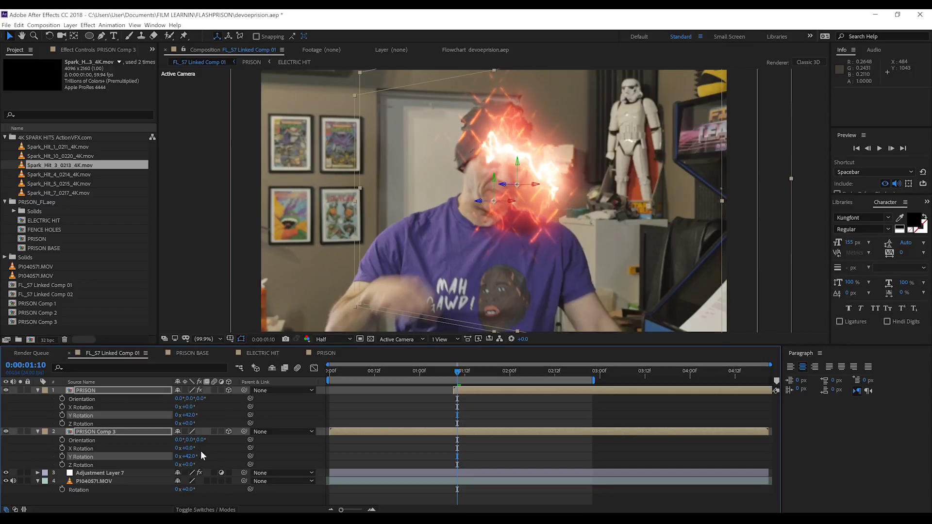
key(ctrl+z)
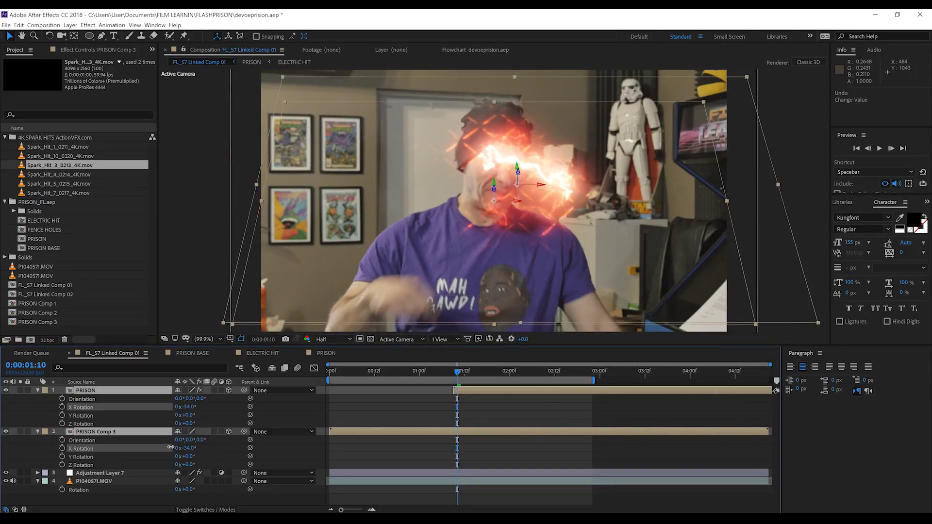